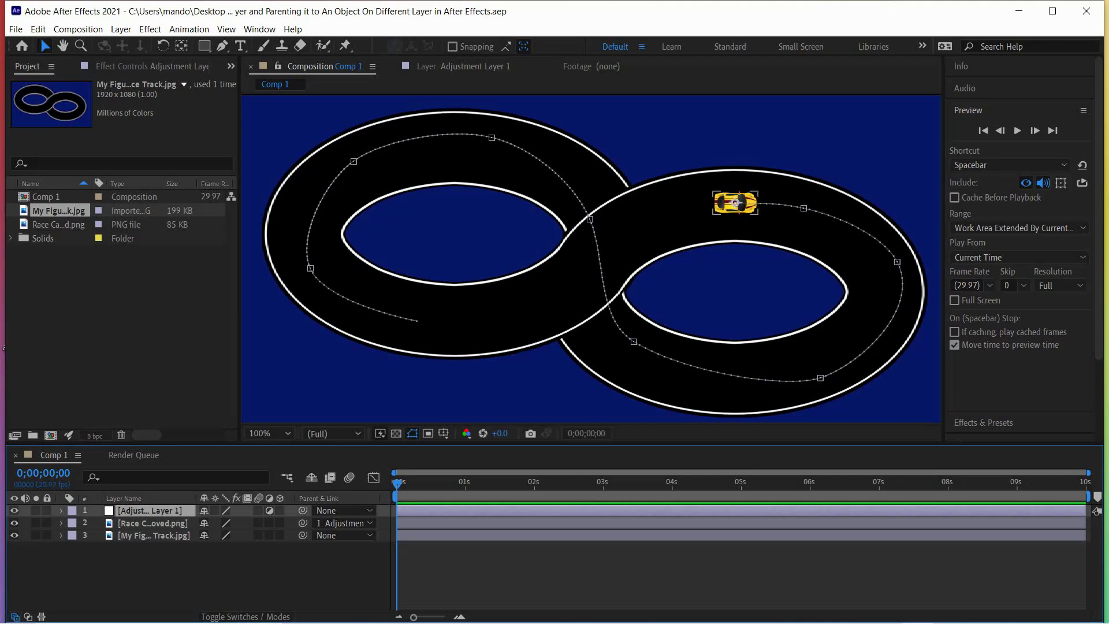
- Inspect the adjustment, race car and track layers in the composition and preview the car's motion
{"action": "left_click", "coordinate": [14, 510]}
{"action": "left_click", "coordinate": [14, 511]}
{"action": "left_click", "coordinate": [153, 523]}
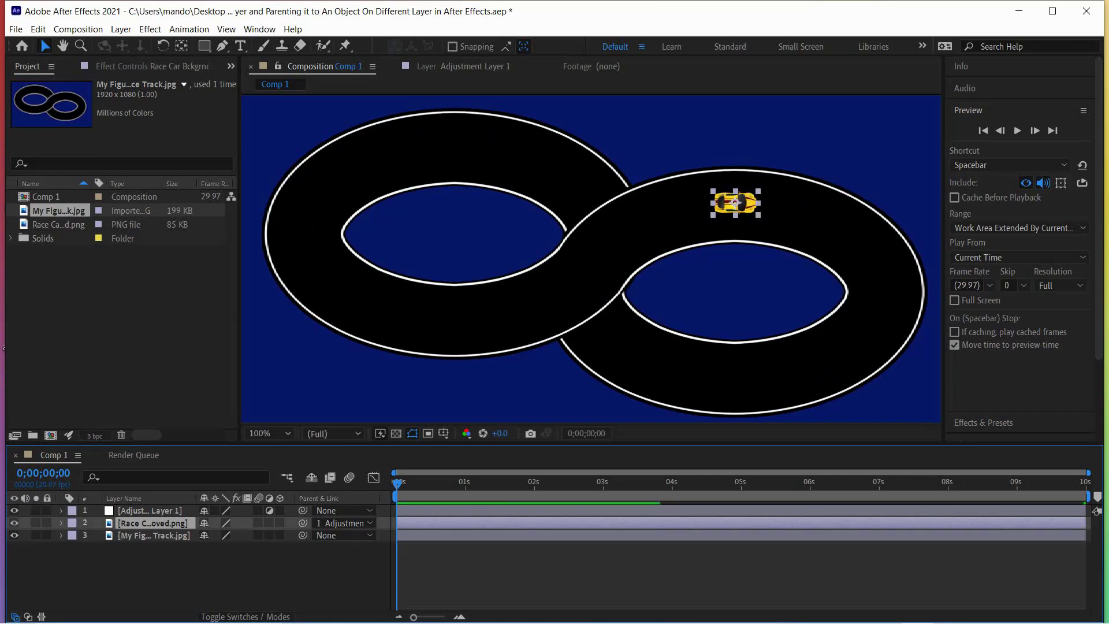
{"action": "left_click", "coordinate": [603, 271]}
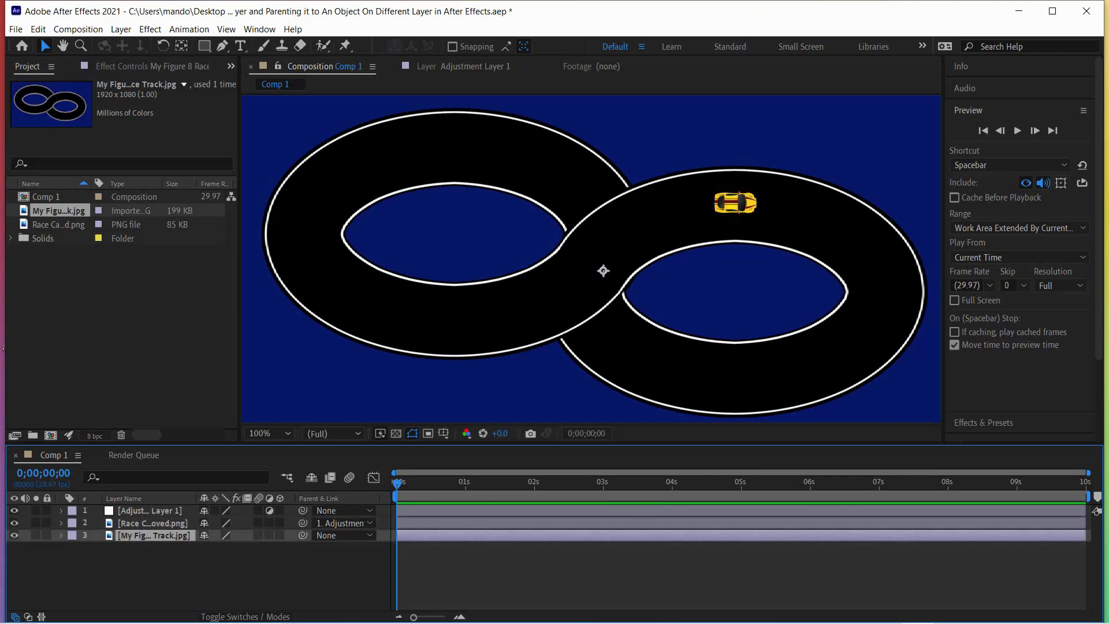
{"action": "left_click", "coordinate": [1018, 131]}
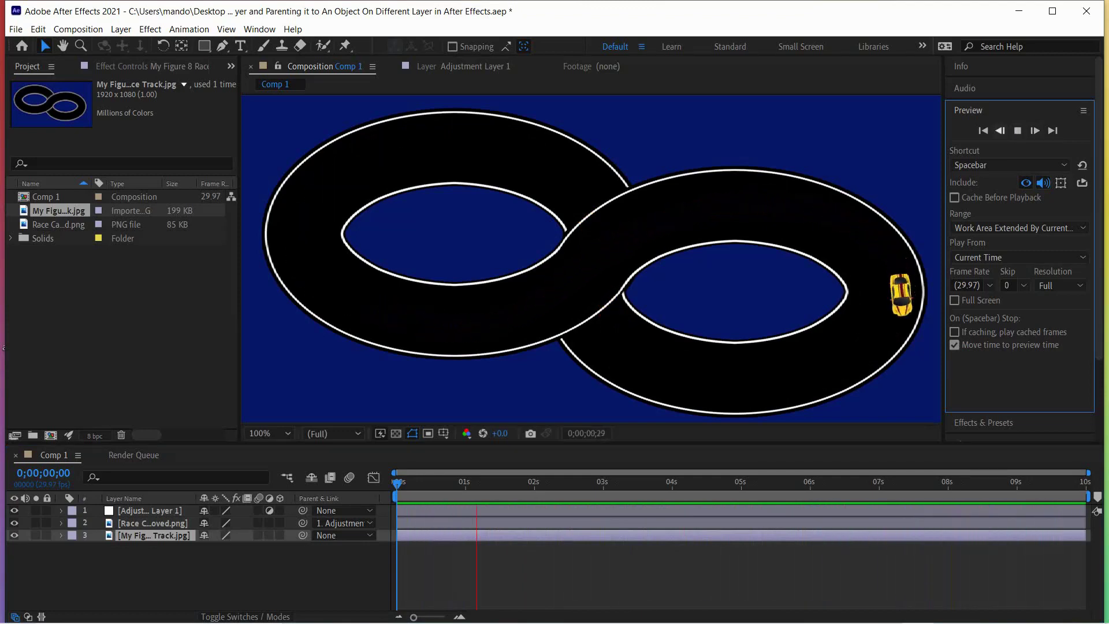
{"action": "key", "text": "space"}
{"action": "mouse_move", "coordinate": [628, 621]}
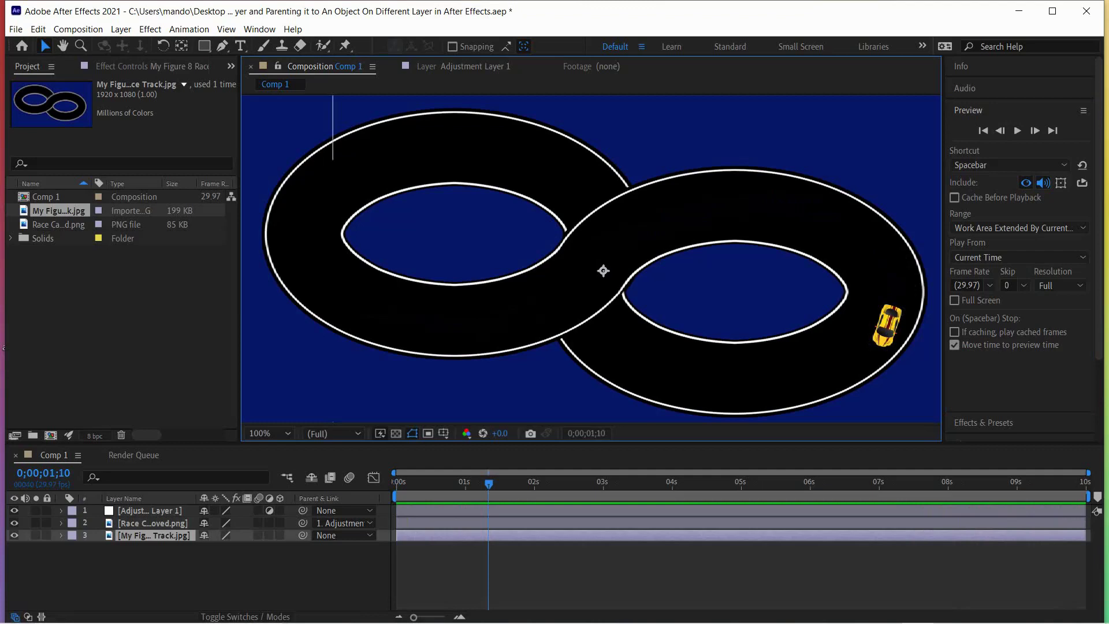
- Show the value graph of Adjustment Layer 1's Position and move its second-to-last keyframe slightly earlier, to about 8.8 seconds
{"action": "left_click", "coordinate": [149, 510]}
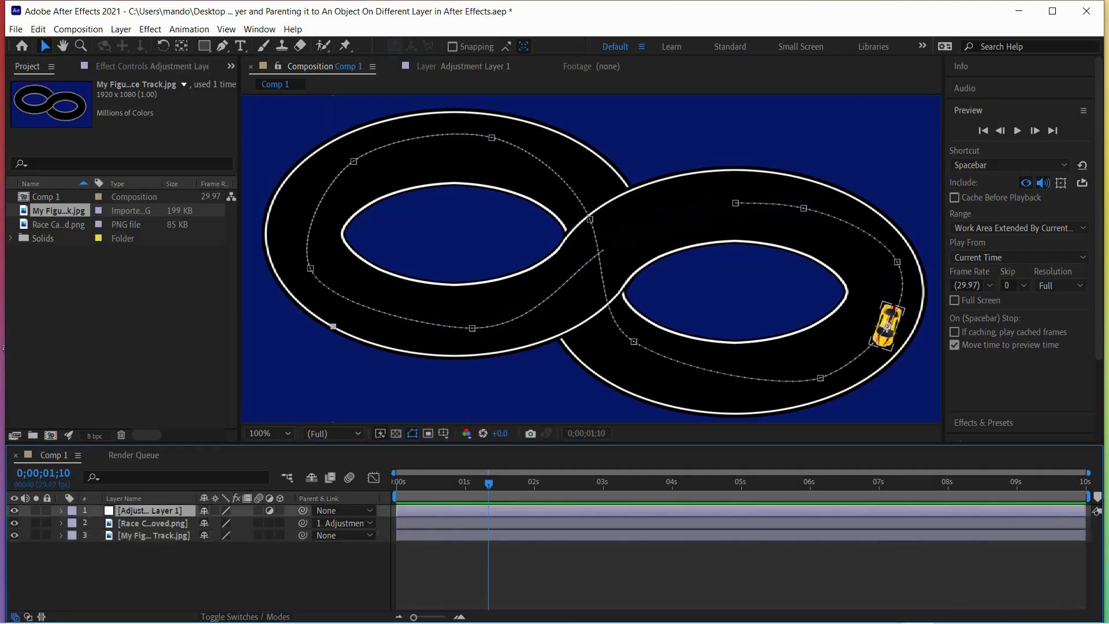
{"action": "left_click", "coordinate": [61, 510]}
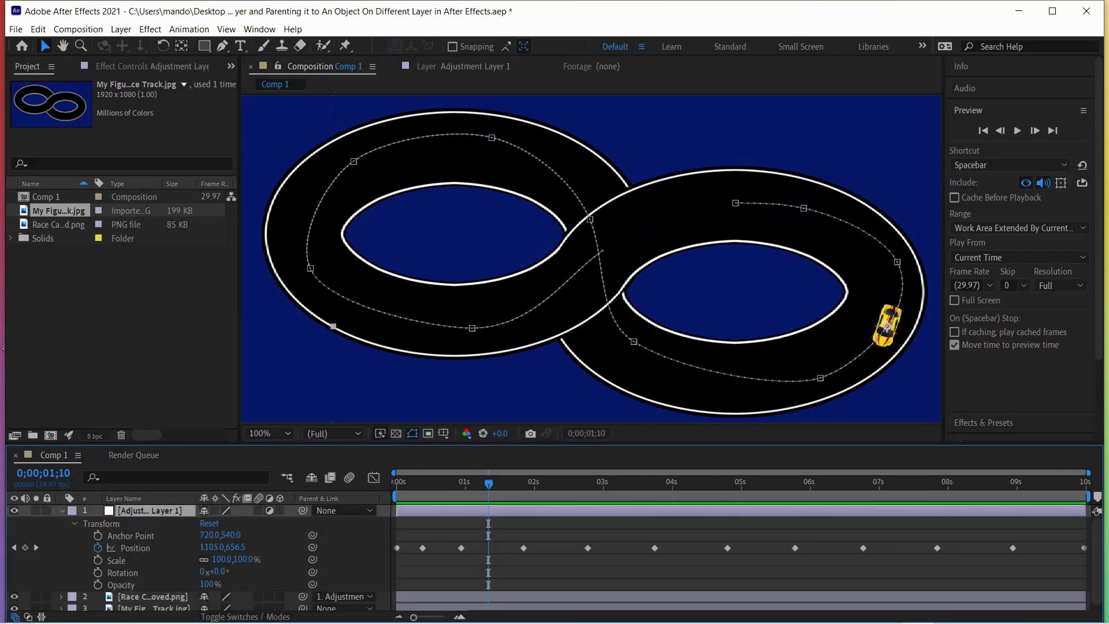
{"action": "left_click", "coordinate": [135, 548]}
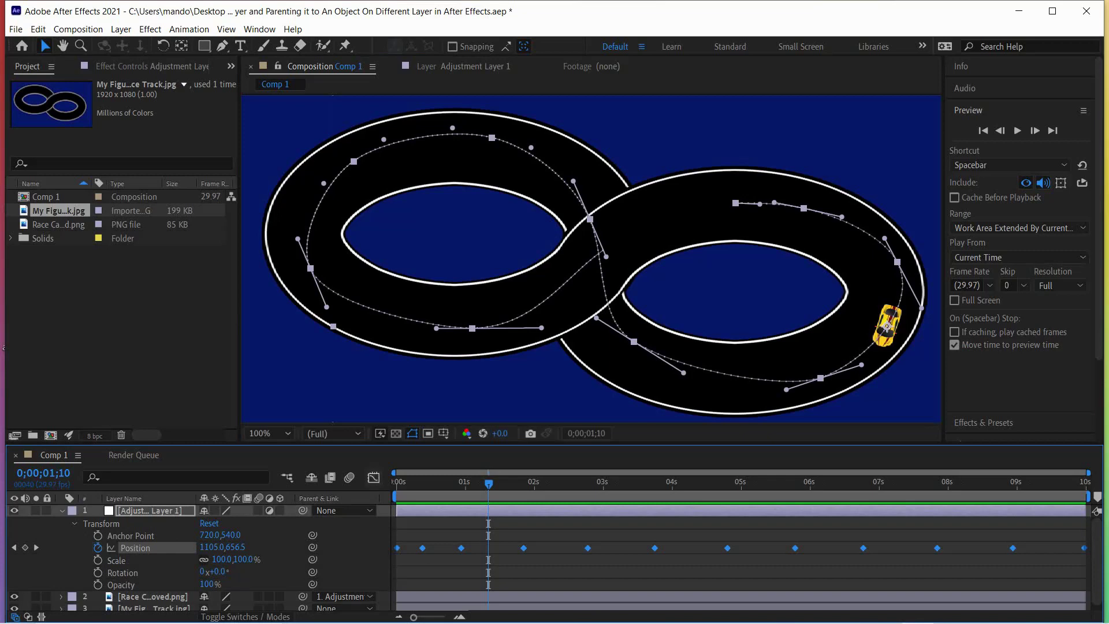
{"action": "left_click", "coordinate": [374, 477]}
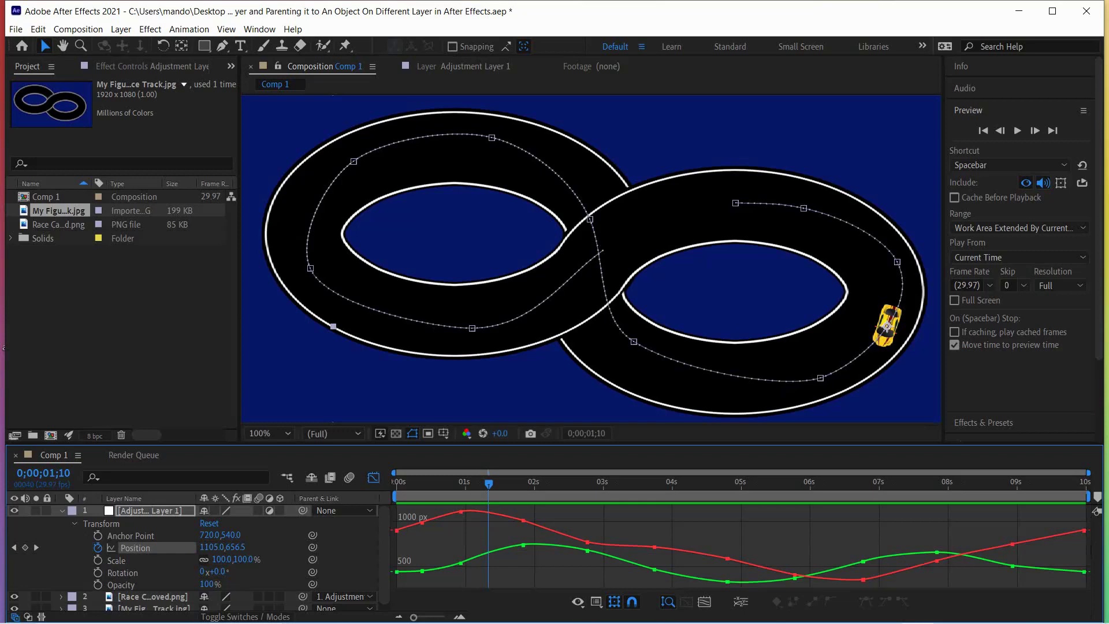
{"action": "left_click", "coordinate": [1013, 545]}
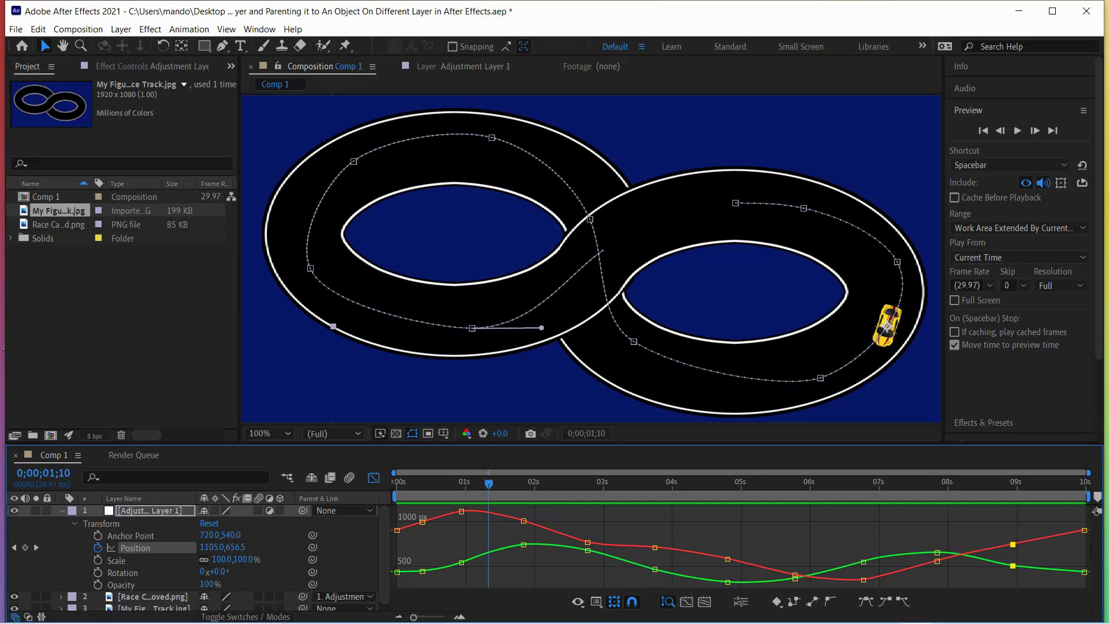
{"action": "left_click_drag", "start_coordinate": [1013, 544], "coordinate": [1001, 544]}
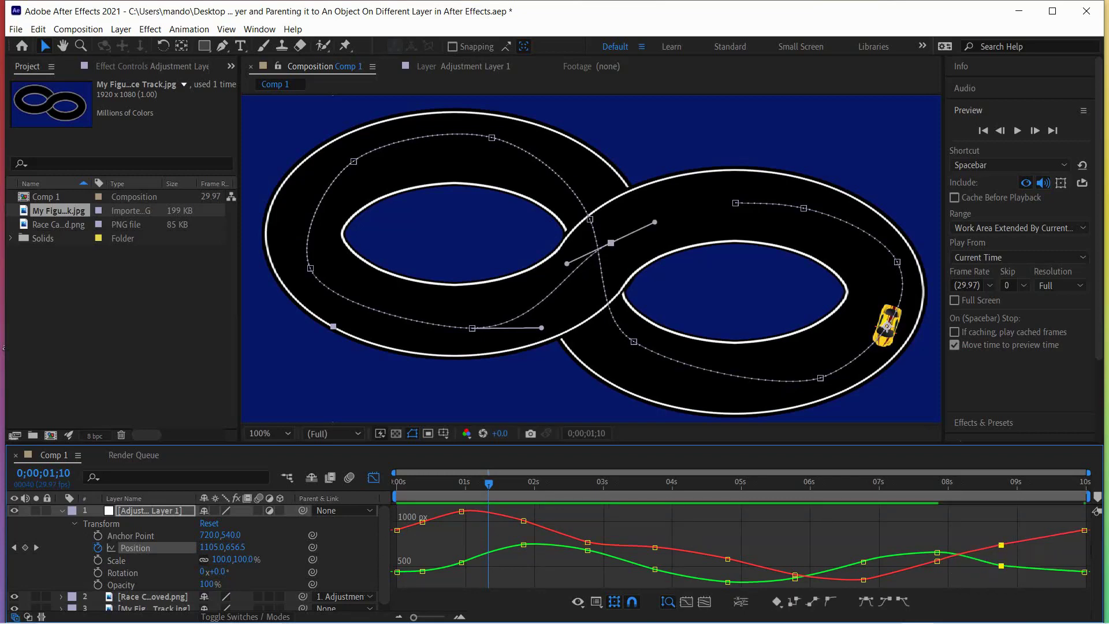
- Move the last Position keyframe of Adjustment Layer 1 earlier, to about 0;00;09;12
{"action": "left_click", "coordinate": [1085, 530]}
{"action": "left_click_drag", "start_coordinate": [1084, 530], "coordinate": [1061, 530]}
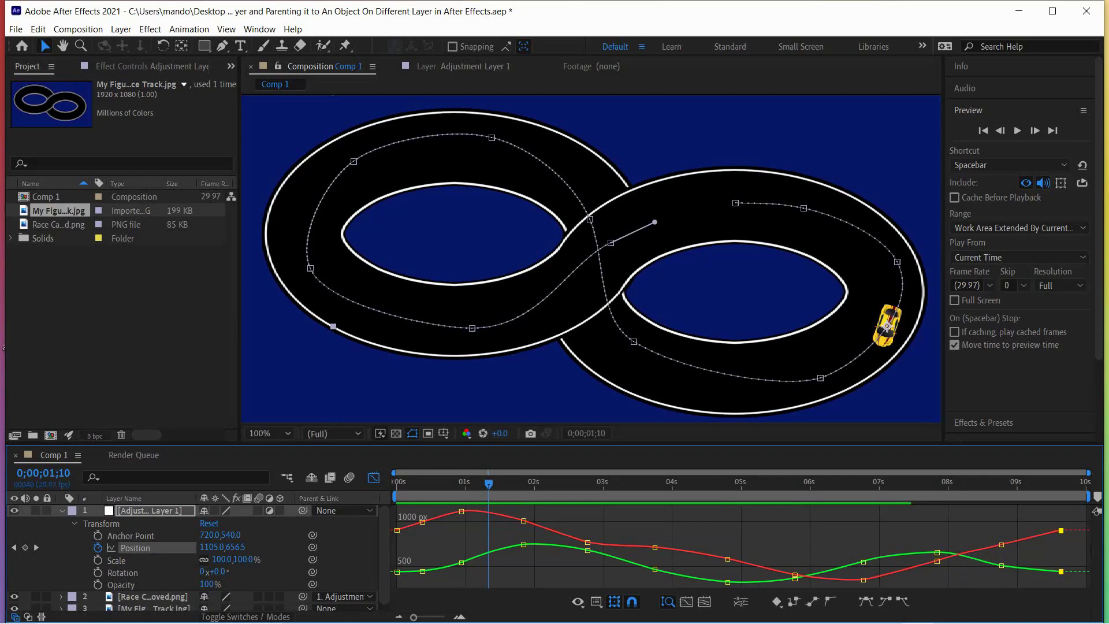
{"action": "left_click_drag", "start_coordinate": [1061, 530], "coordinate": [1045, 530]}
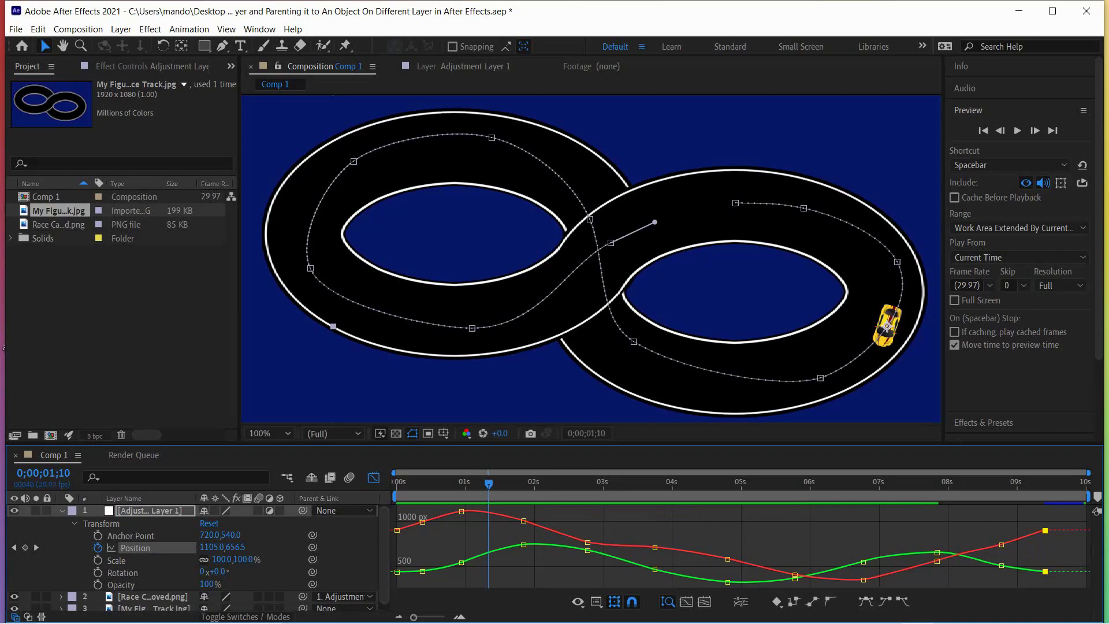
- Preview the retimed car animation and switch the timeline from the graph back to the keyframe view
{"action": "left_click", "coordinate": [1018, 131]}
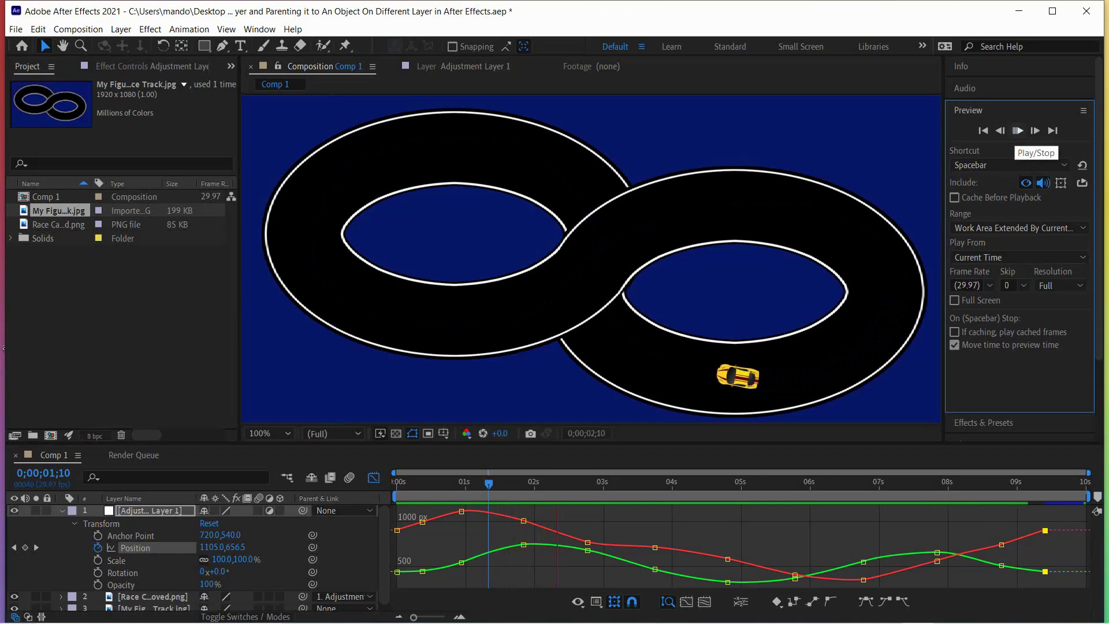
{"action": "left_click", "coordinate": [1018, 130]}
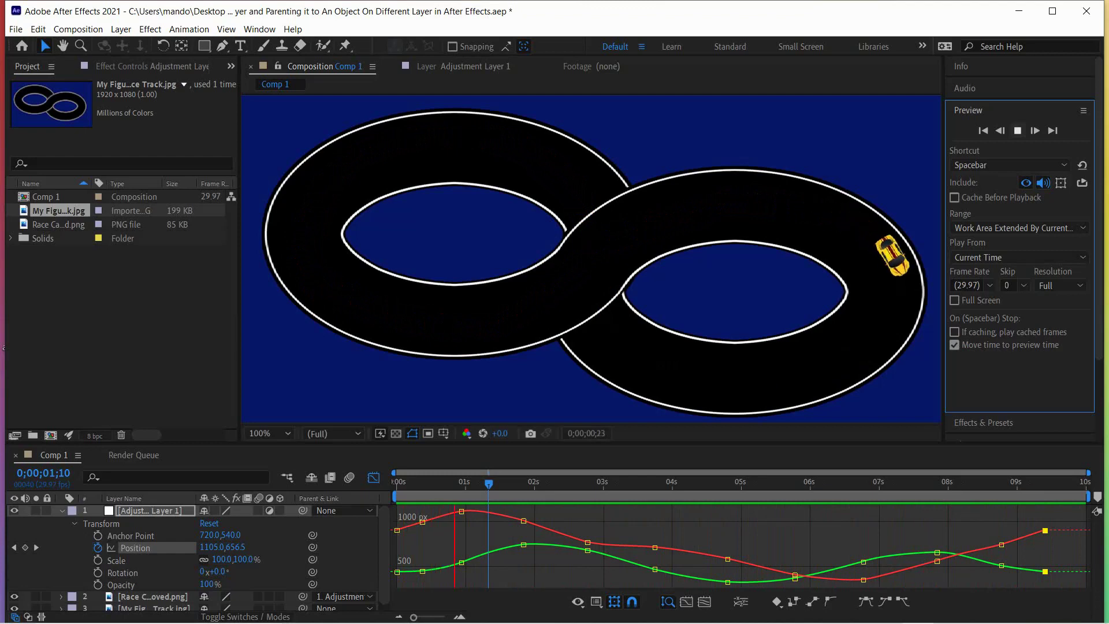
{"action": "key", "text": "space"}
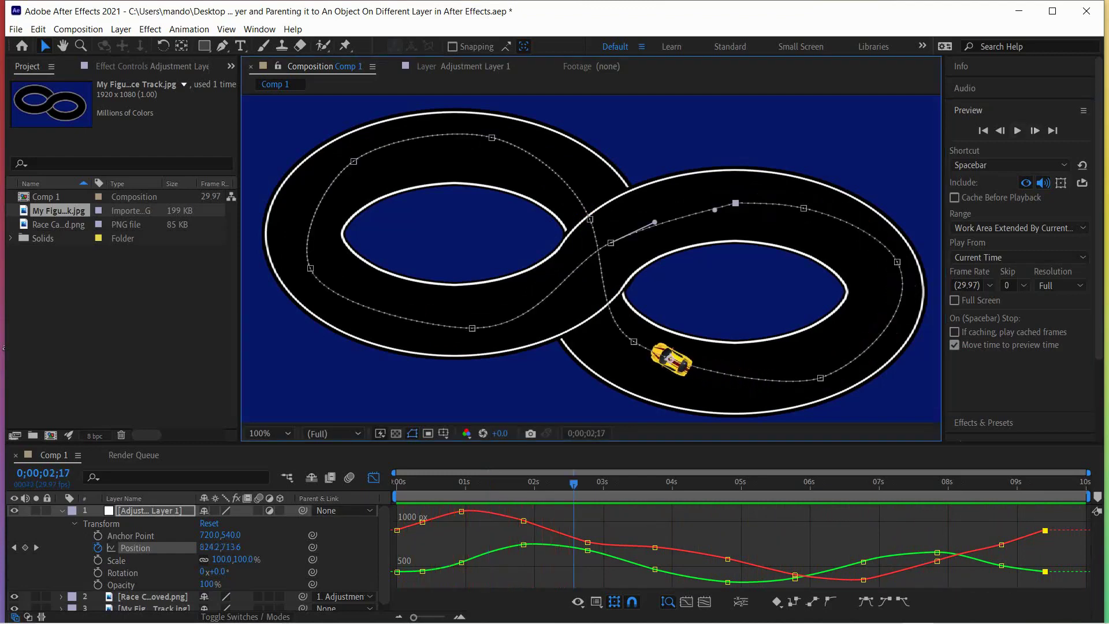
{"action": "left_click", "coordinate": [374, 477]}
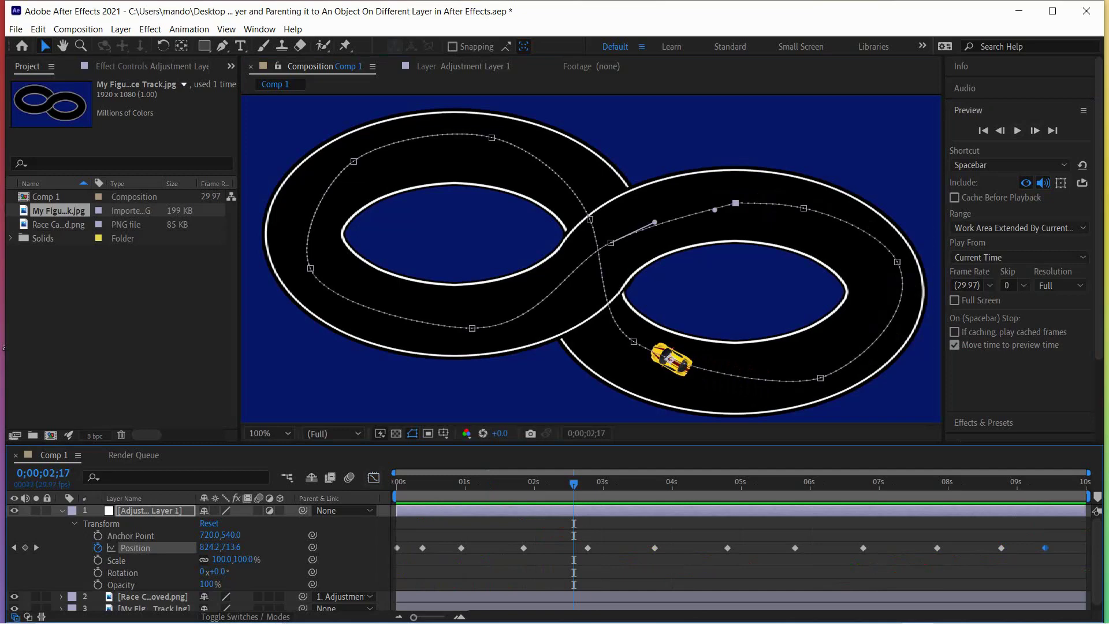
{"action": "key", "text": "space"}
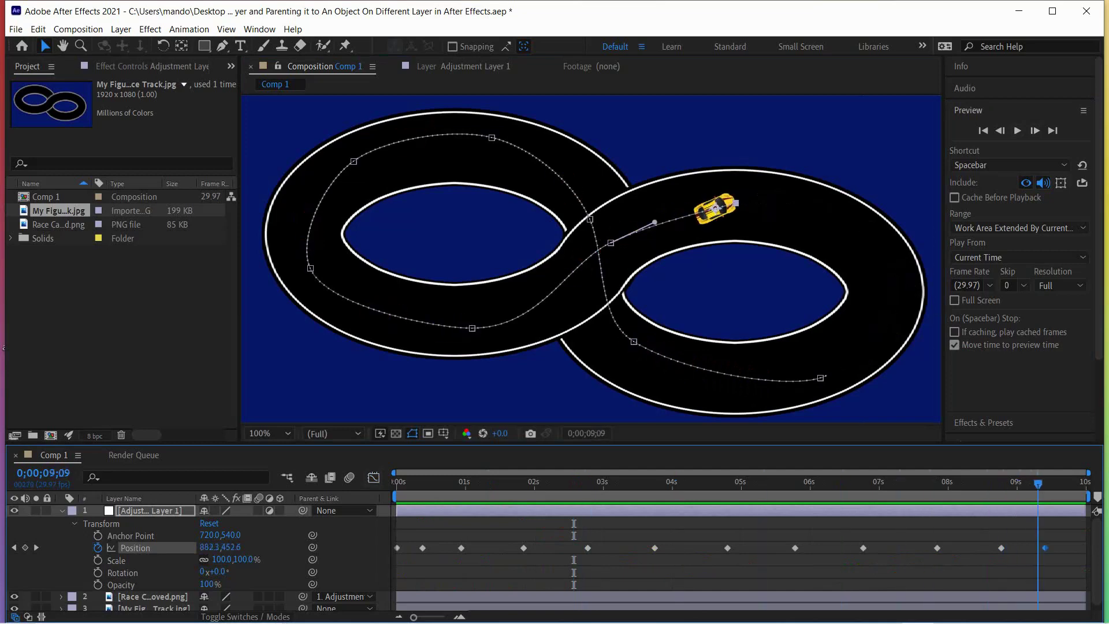
- Examine the end of the car's lap frame by frame, from the last Position keyframe back to 0;00;08;27
{"action": "left_click_drag", "start_coordinate": [1040, 484], "coordinate": [1044, 484]}
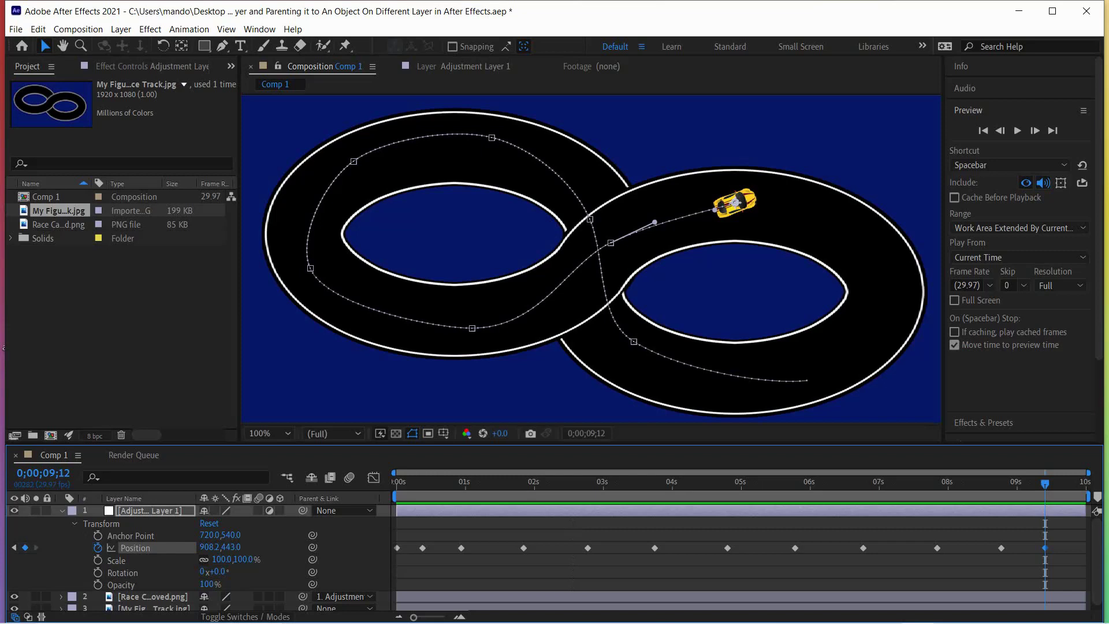
{"action": "mouse_move", "coordinate": [1045, 484]}
{"action": "left_mouse_down"}
{"action": "mouse_move", "coordinate": [1085, 484]}
{"action": "mouse_move", "coordinate": [1045, 484]}
{"action": "left_mouse_up"}
{"action": "key", "text": "Page_Up"}
{"action": "key", "text": "Page_Up"}
{"action": "key", "text": "Page_Up"}
{"action": "key", "text": "Page_Up"}
{"action": "key", "text": "Page_Up"}
{"action": "key", "text": "Page_Up"}
{"action": "key", "text": "Page_Up"}
{"action": "key", "text": "Page_Up"}
{"action": "key", "text": "Page_Up"}
{"action": "key", "text": "Page_Up"}
{"action": "key", "text": "Page_Up"}
{"action": "key", "text": "Page_Up"}
{"action": "key", "text": "Page_Up"}
{"action": "key", "text": "Page_Up"}
{"action": "key", "text": "Page_Up"}
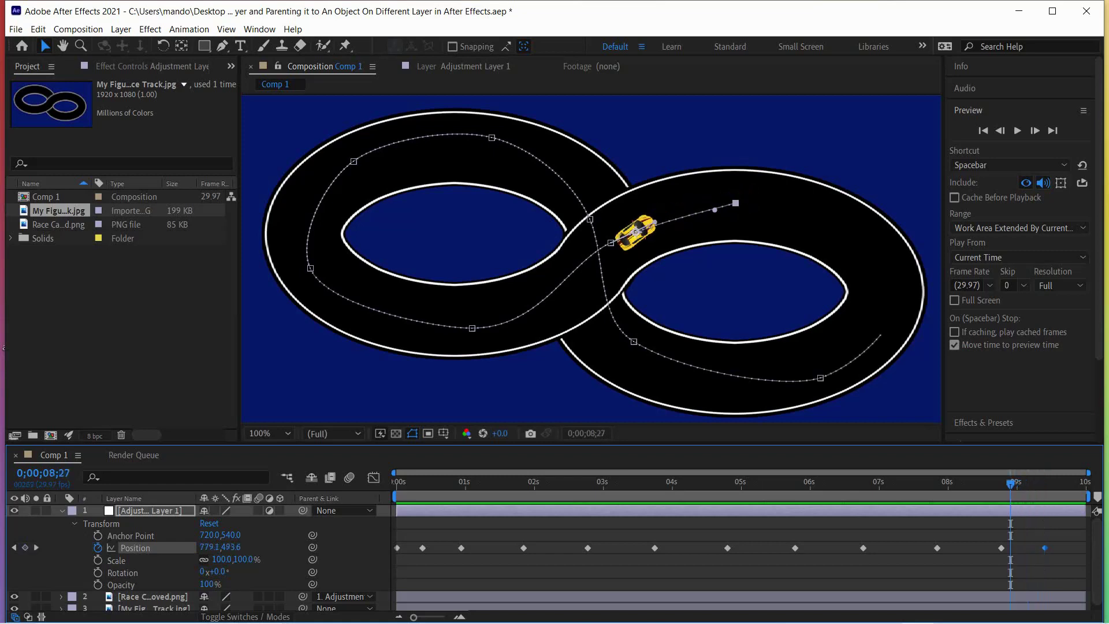
- Retime the last two Position keyframes slightly later, with the final one at 0;00;09;14, and select that final keyframe
{"action": "left_click_drag", "start_coordinate": [1045, 549], "coordinate": [1003, 548]}
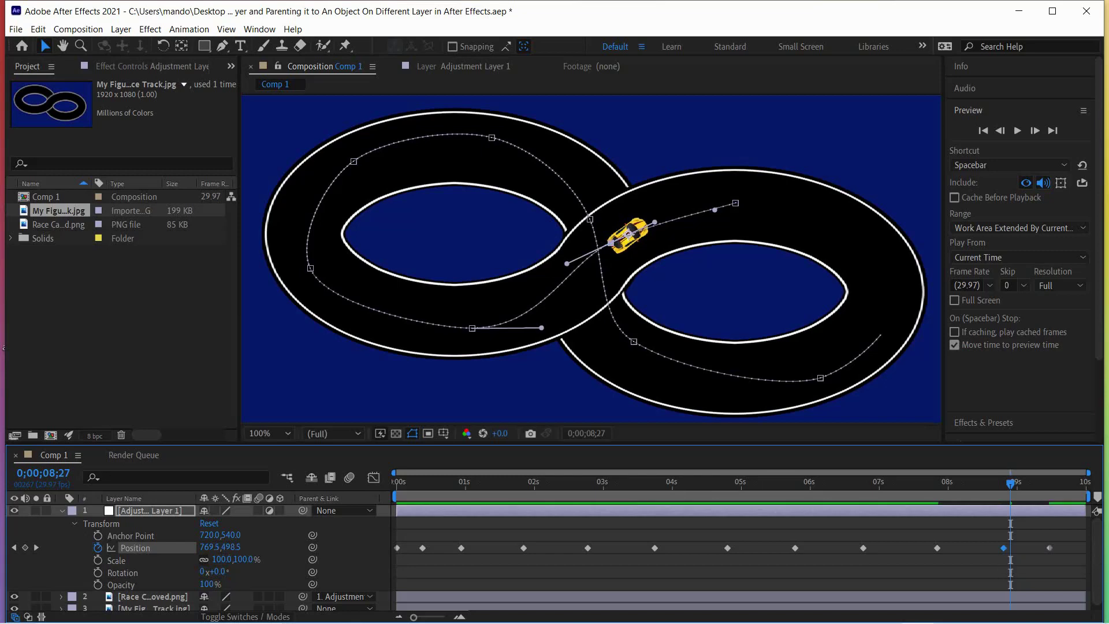
{"action": "left_click_drag", "start_coordinate": [1010, 484], "coordinate": [1049, 484]}
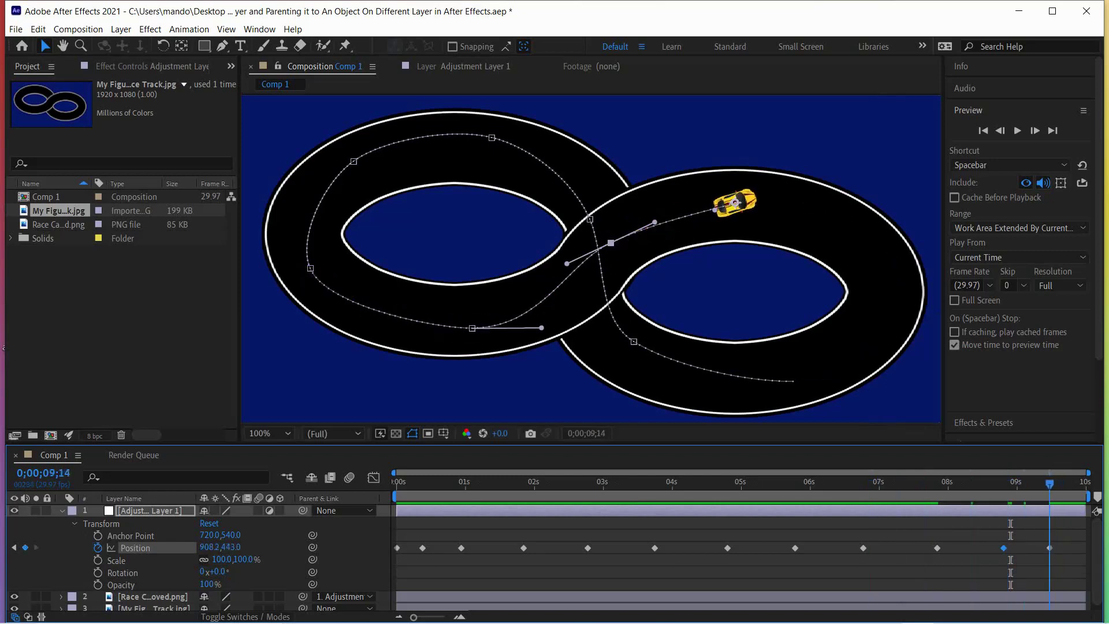
{"action": "left_click", "coordinate": [1049, 547]}
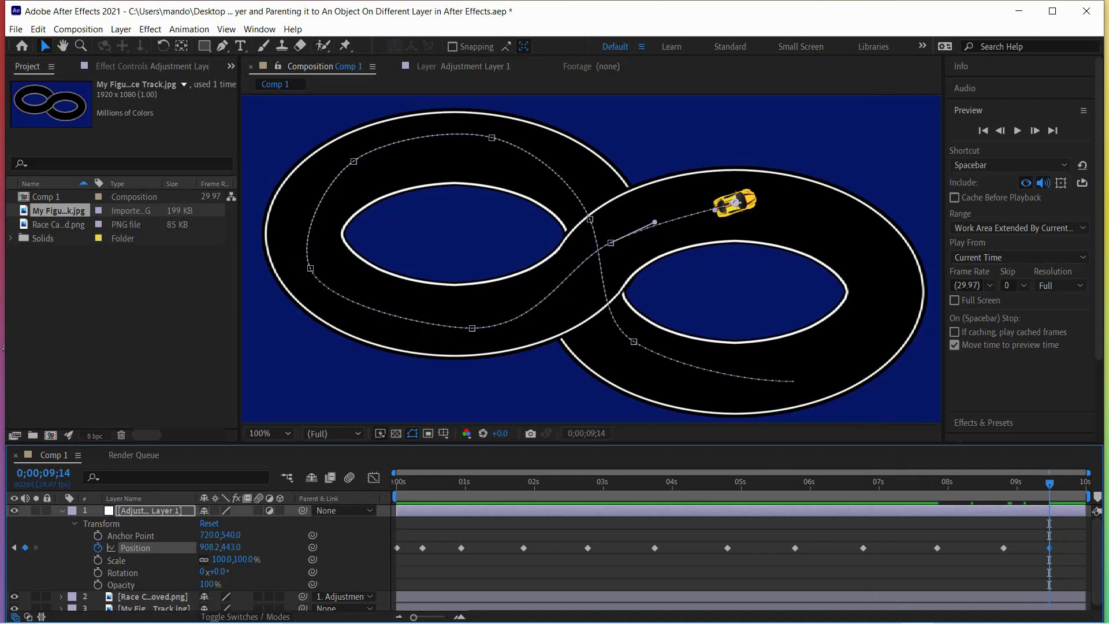
- Set the composition's duration to 0;00;09;14 and preview the shortened animation
{"action": "left_click", "coordinate": [78, 29]}
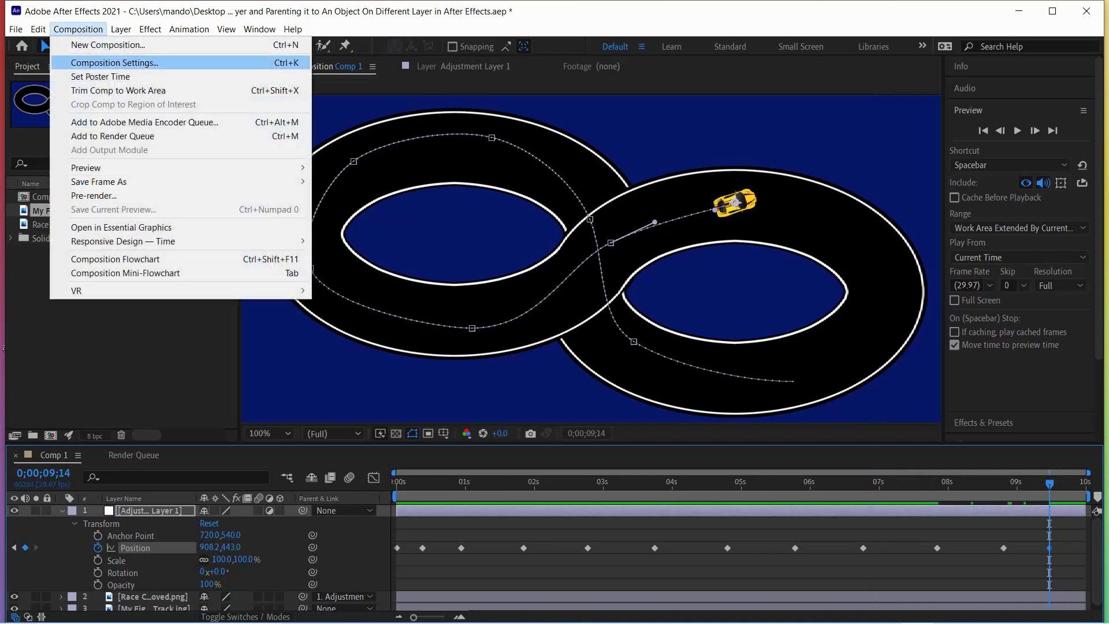
{"action": "left_click", "coordinate": [114, 63]}
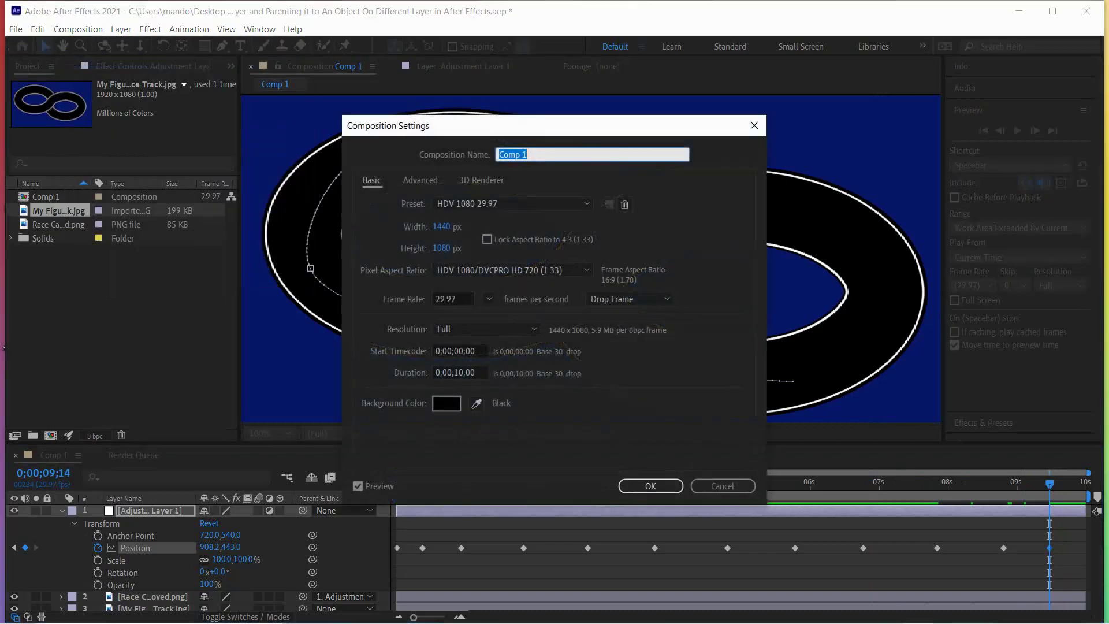
{"action": "left_click", "coordinate": [475, 373]}
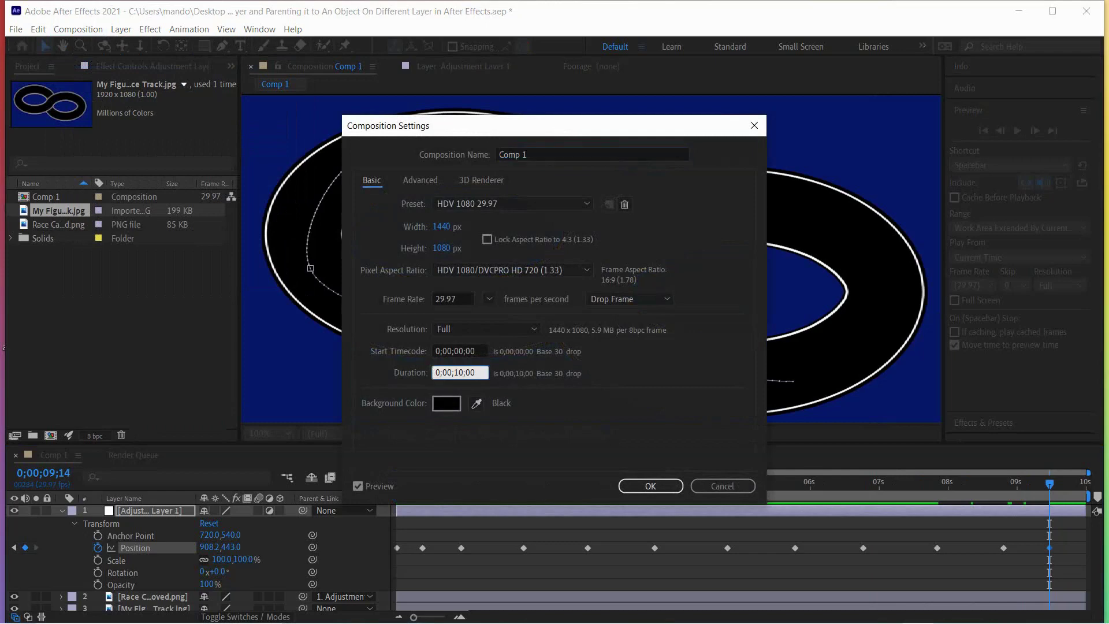
{"action": "key", "text": "BackSpace"}
{"action": "key", "text": "BackSpace"}
{"action": "type", "text": "09;14"}
{"action": "key", "text": "Return"}
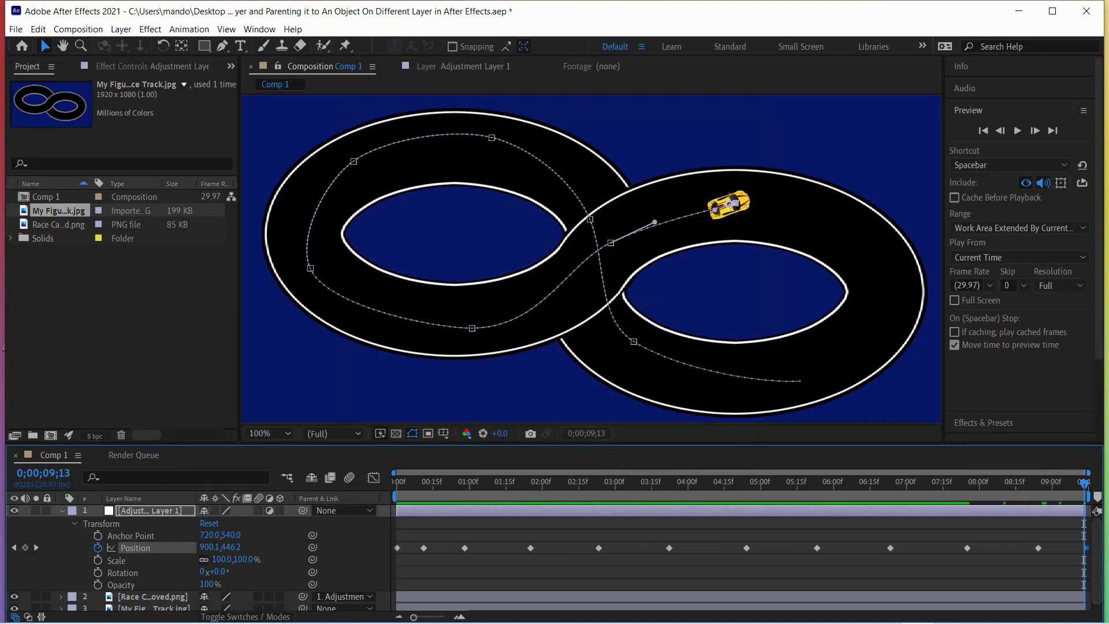
{"action": "key", "text": "space"}
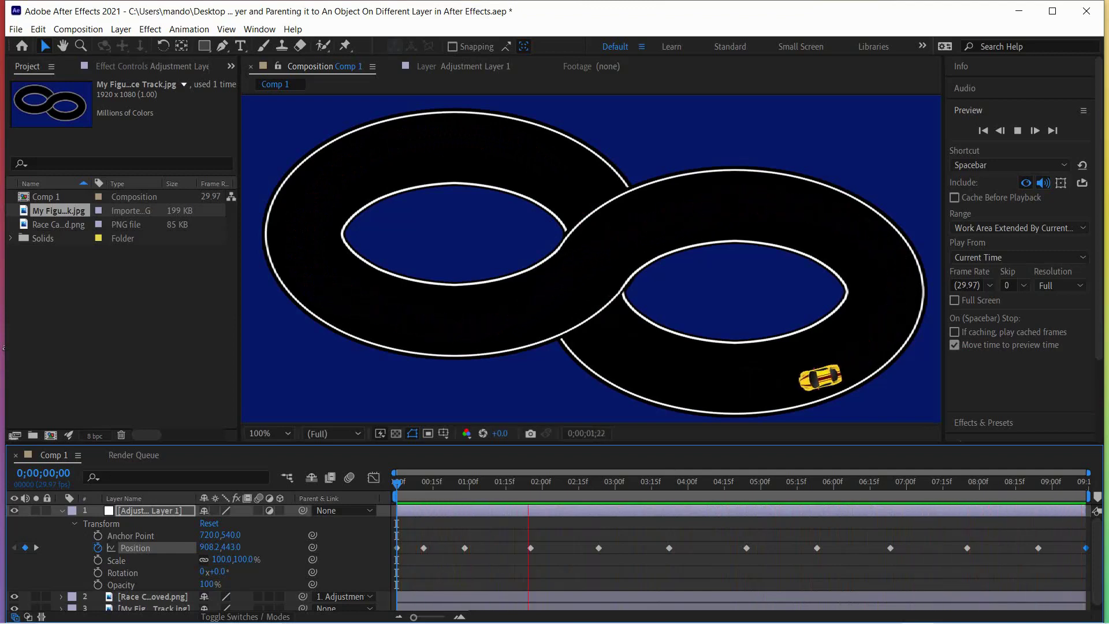
{"action": "key", "text": "space"}
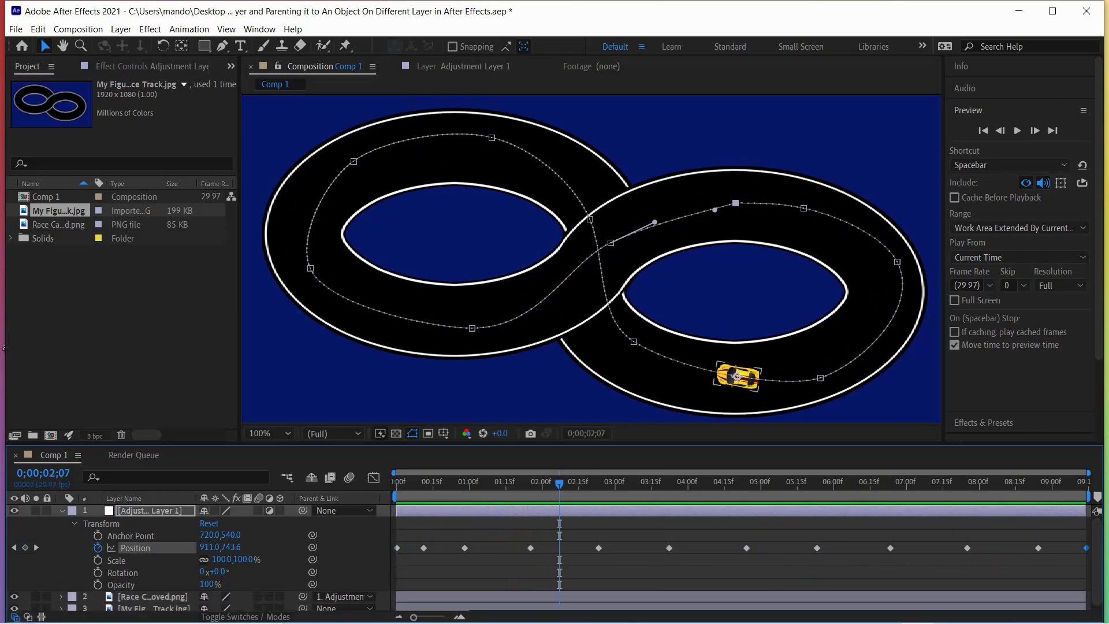
- Collapse Adjustment Layer 1's properties and expand the race car layer in the timeline
{"action": "left_click", "coordinate": [61, 510]}
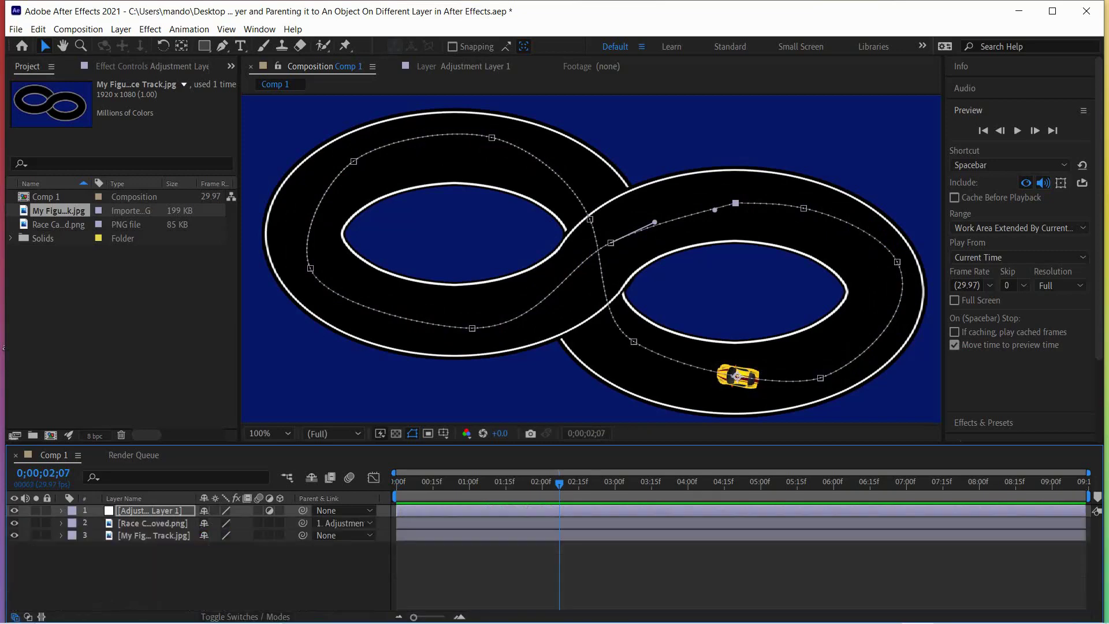
{"action": "left_click", "coordinate": [738, 376]}
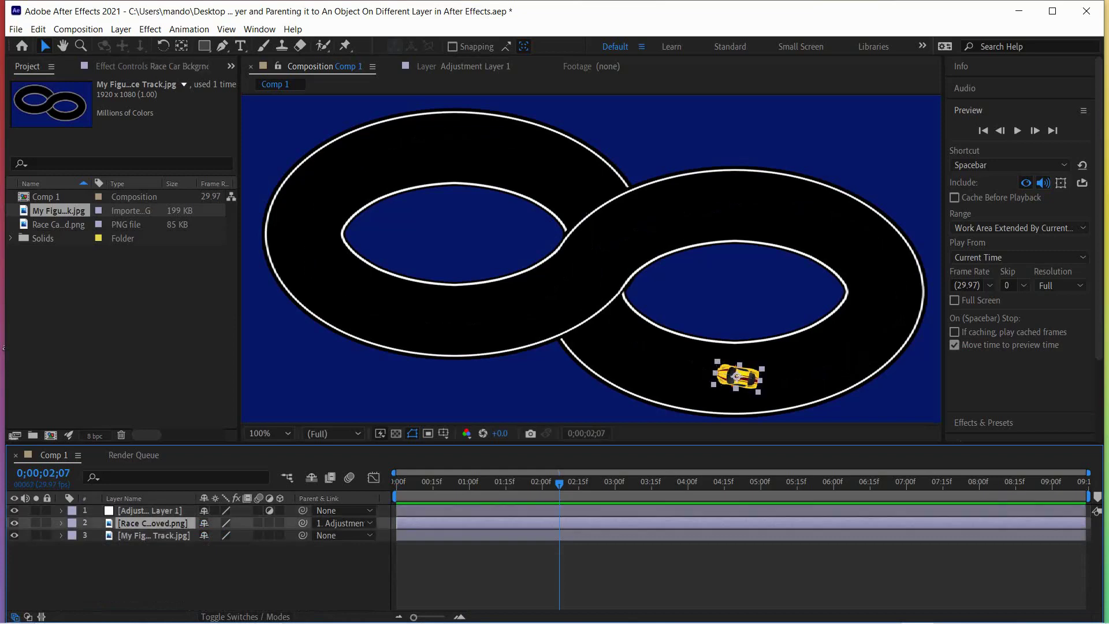
{"action": "left_click", "coordinate": [61, 523]}
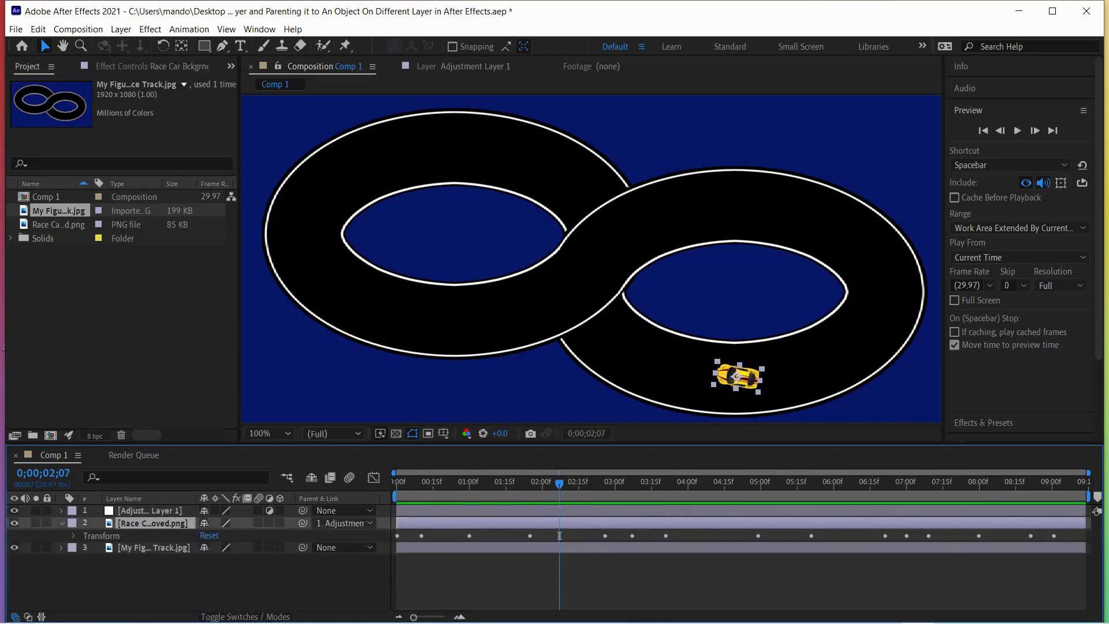
- Examine the car's orientation frame by frame over the final frames of the composition, ending at 0;00;09;13
{"action": "key", "text": "space"}
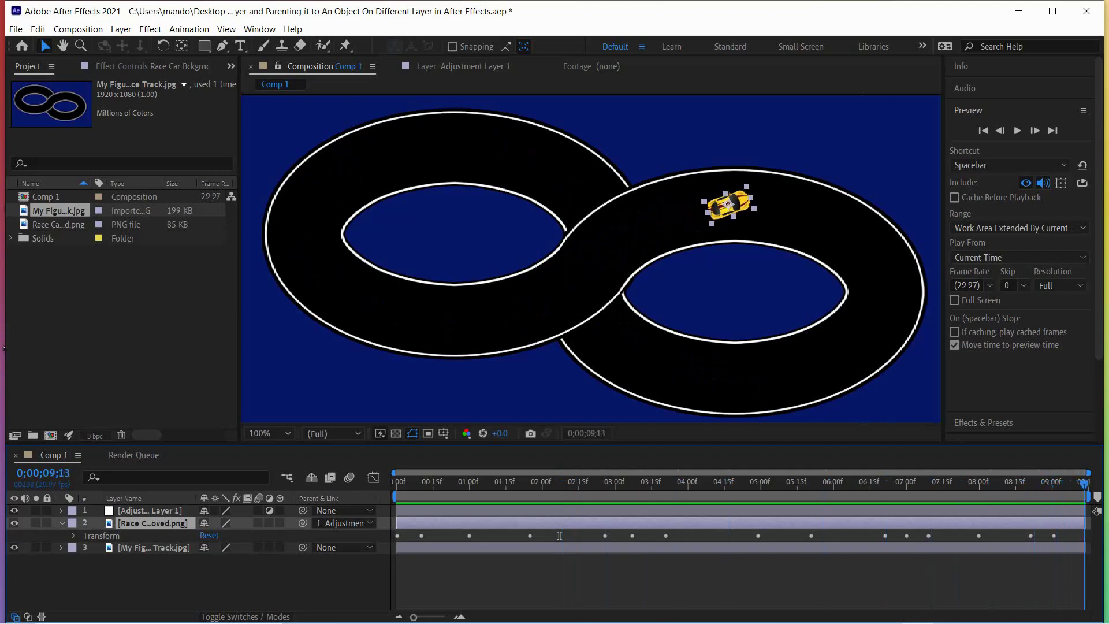
{"action": "key", "text": "Page_Up"}
{"action": "key", "text": "Page_Up"}
{"action": "key", "text": "Page_Up"}
{"action": "key", "text": "Page_Up"}
{"action": "key", "text": "Page_Up"}
{"action": "key", "text": "Page_Up"}
{"action": "key", "text": "Page_Up"}
{"action": "key", "text": "Page_Up"}
{"action": "key", "text": "Page_Up"}
{"action": "key", "text": "Page_Up"}
{"action": "key", "text": "Page_Up"}
{"action": "key", "text": "Page_Up"}
{"action": "key", "text": "Page_Down"}
{"action": "key", "text": "Page_Down"}
{"action": "key", "text": "Page_Down"}
{"action": "key", "text": "Page_Down"}
{"action": "key", "text": "Page_Down"}
{"action": "key", "text": "Page_Down"}
{"action": "key", "text": "Page_Down"}
{"action": "key", "text": "Page_Down"}
{"action": "key", "text": "Page_Down"}
{"action": "key", "text": "Page_Down"}
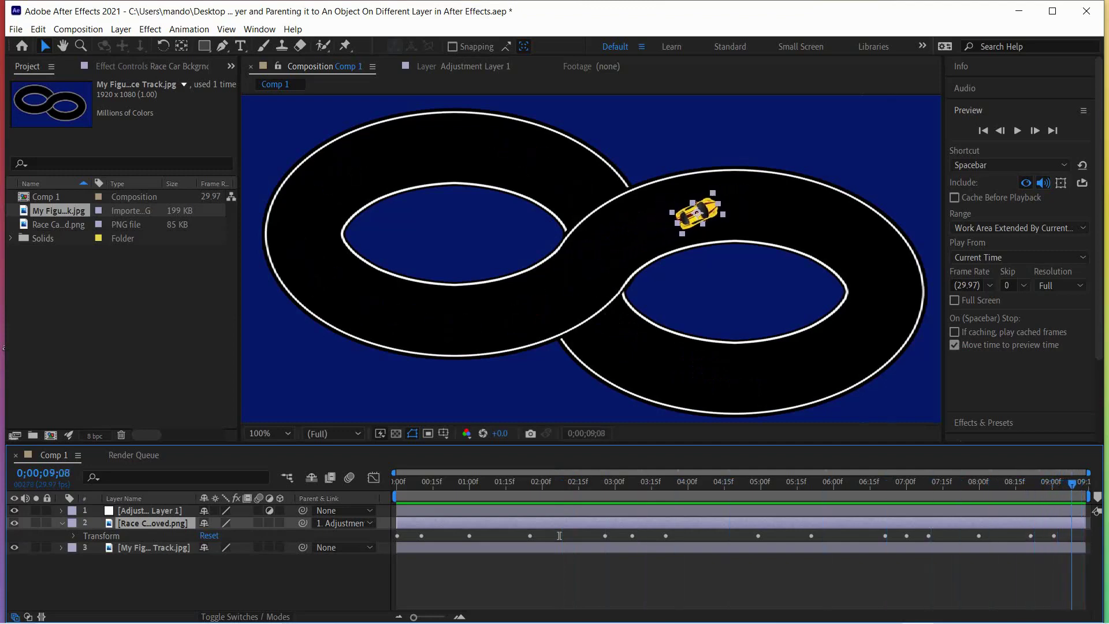
{"action": "key", "text": "Page_Down"}
{"action": "key", "text": "Page_Down"}
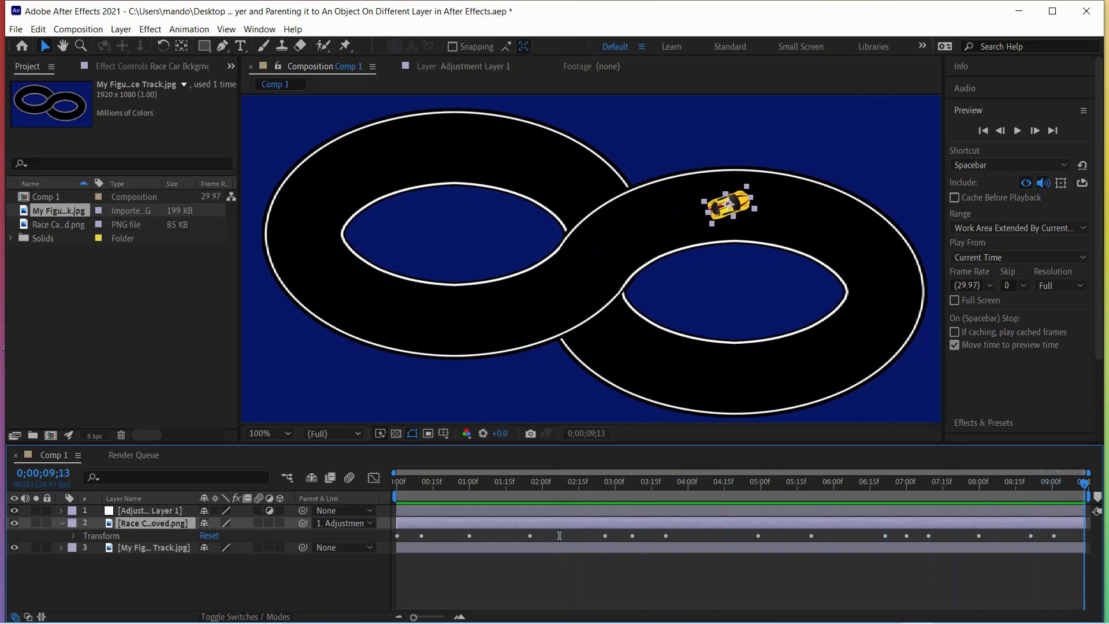
{"action": "left_click", "coordinate": [1083, 536]}
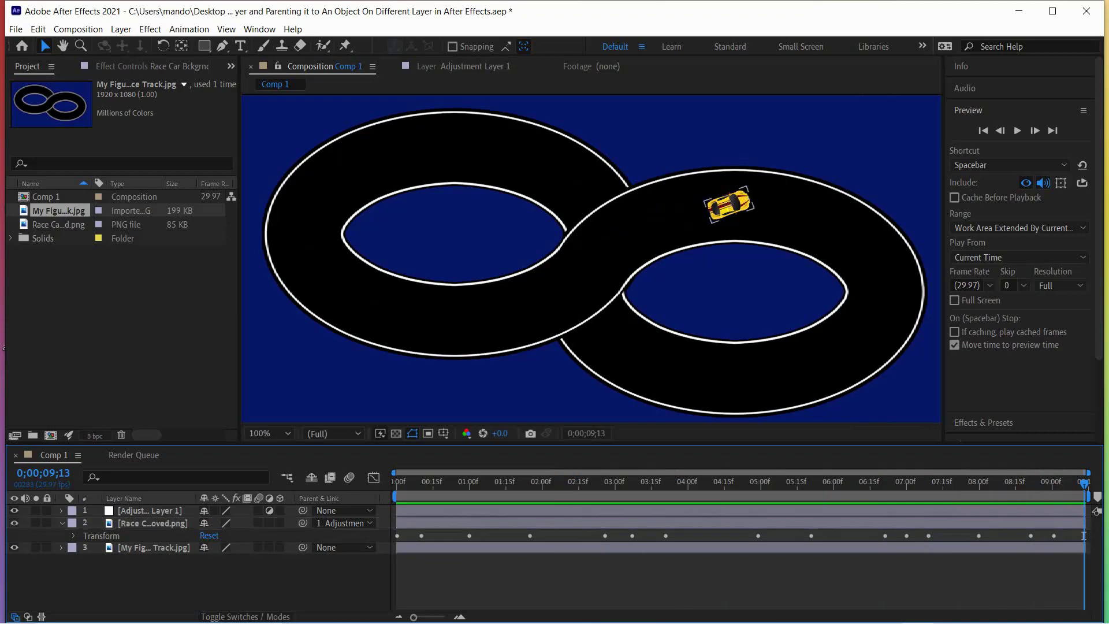
- Expand the race car layer's Transform properties and select all of its Rotation keyframes
{"action": "key", "text": "space"}
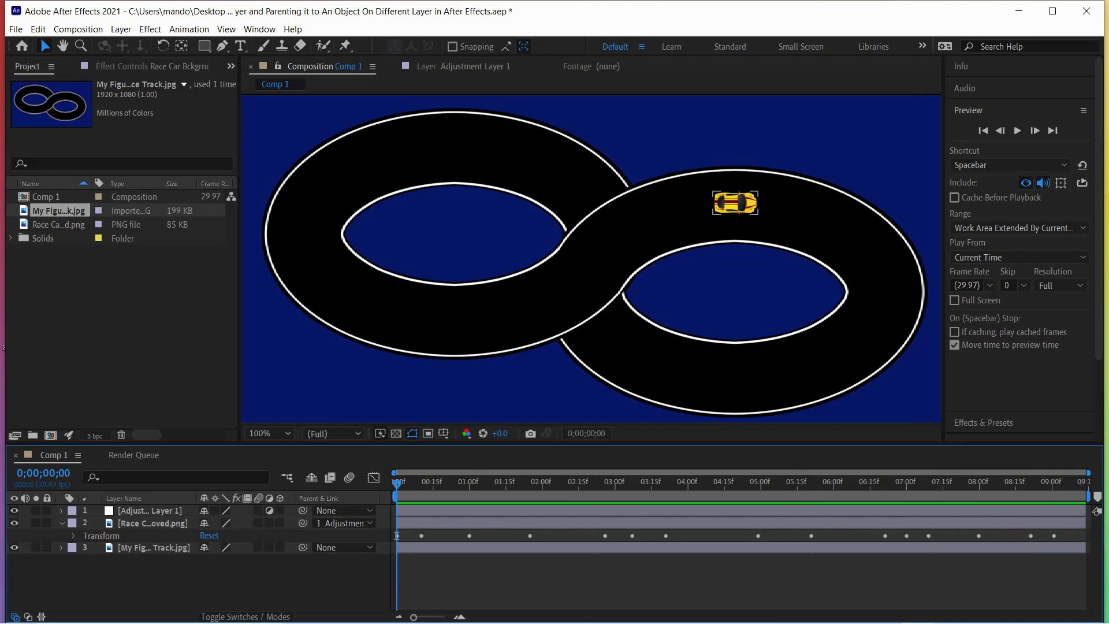
{"action": "left_click", "coordinate": [73, 536]}
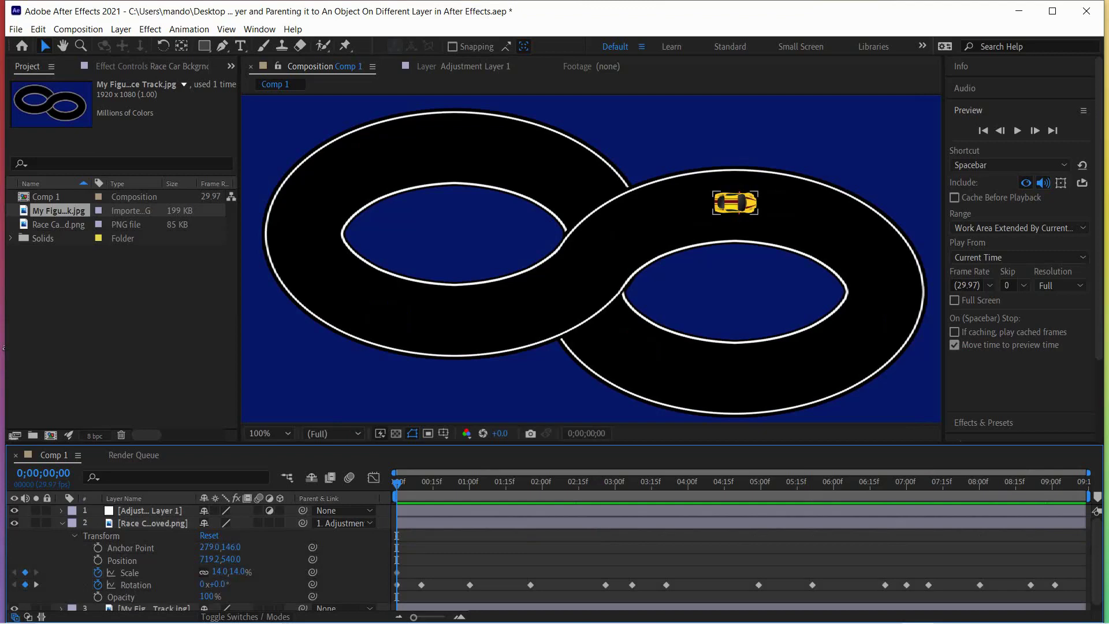
{"action": "left_click", "coordinate": [136, 585]}
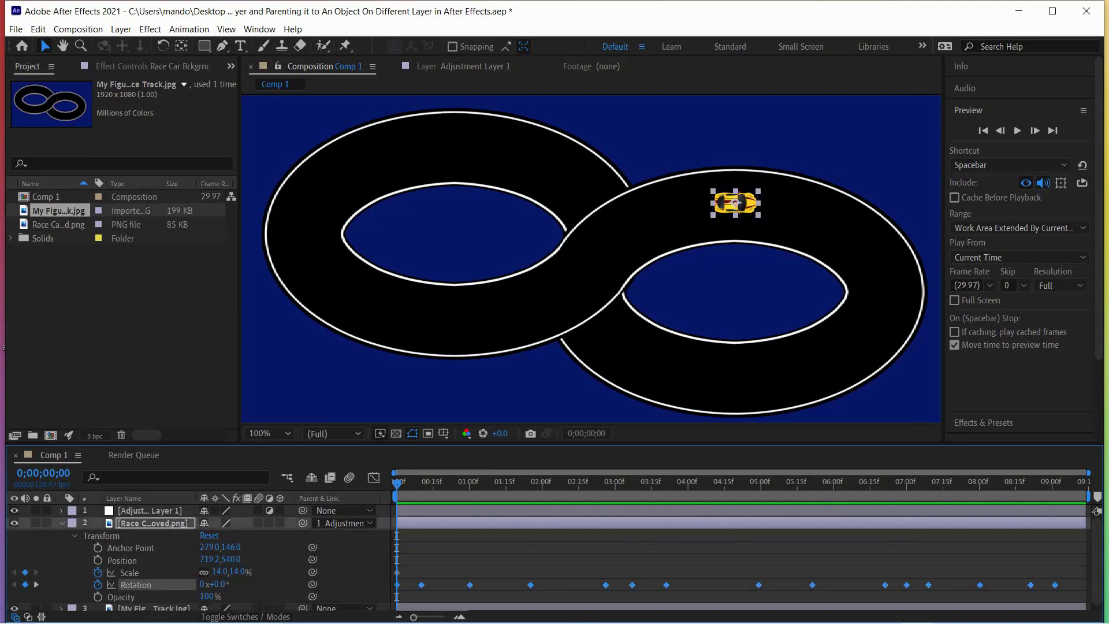
- Examine the race car's rotation frame by frame from 0;00;09;00 to the composition's last frame
{"action": "key", "text": "space"}
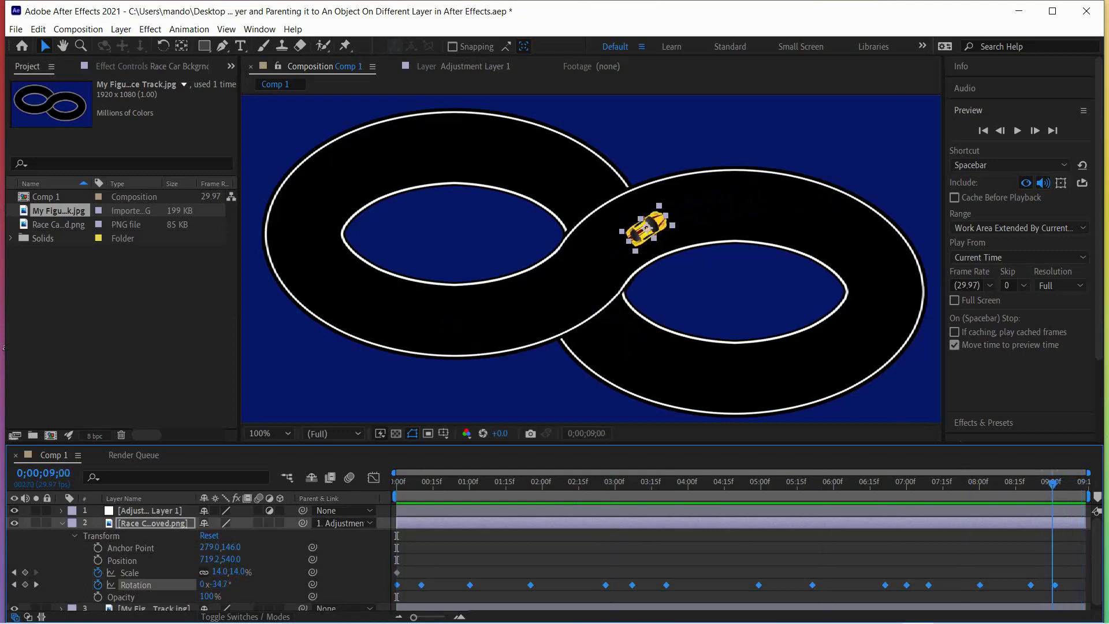
{"action": "key", "text": "Page_Down"}
{"action": "key", "text": "Page_Down"}
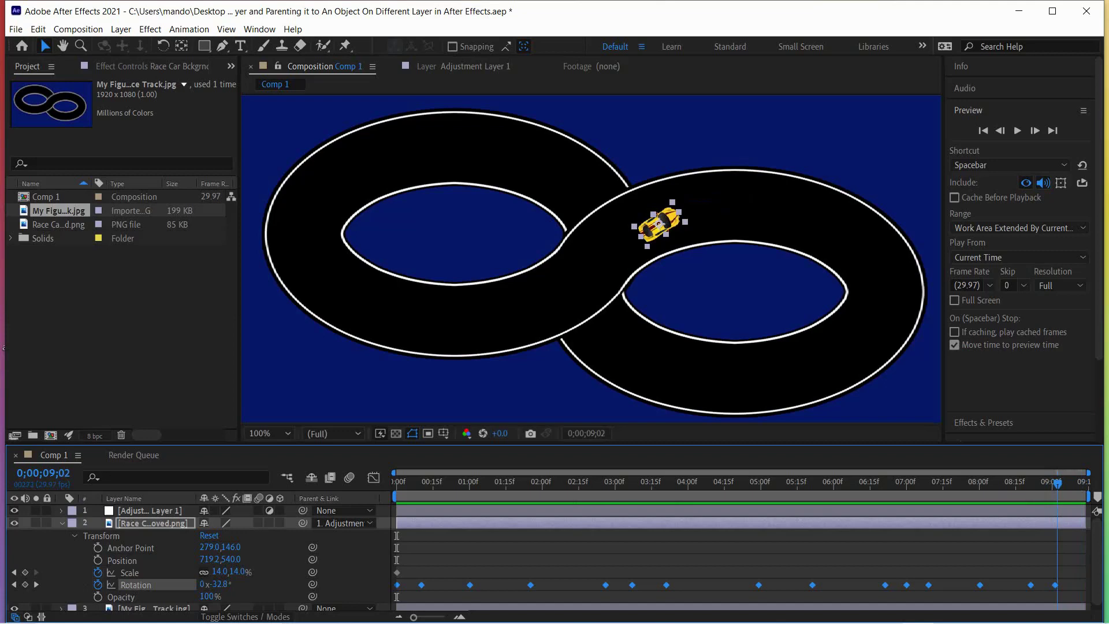
{"action": "key", "text": "Page_Down"}
{"action": "key", "text": "Page_Down"}
{"action": "key", "text": "Page_Down"}
{"action": "key", "text": "Page_Down"}
{"action": "key", "text": "Page_Down"}
{"action": "key", "text": "Page_Down"}
{"action": "key", "text": "Page_Down"}
{"action": "key", "text": "Page_Down"}
{"action": "key", "text": "Page_Down"}
{"action": "key", "text": "Page_Down"}
{"action": "left_click_drag", "start_coordinate": [1084, 484], "coordinate": [396, 484]}
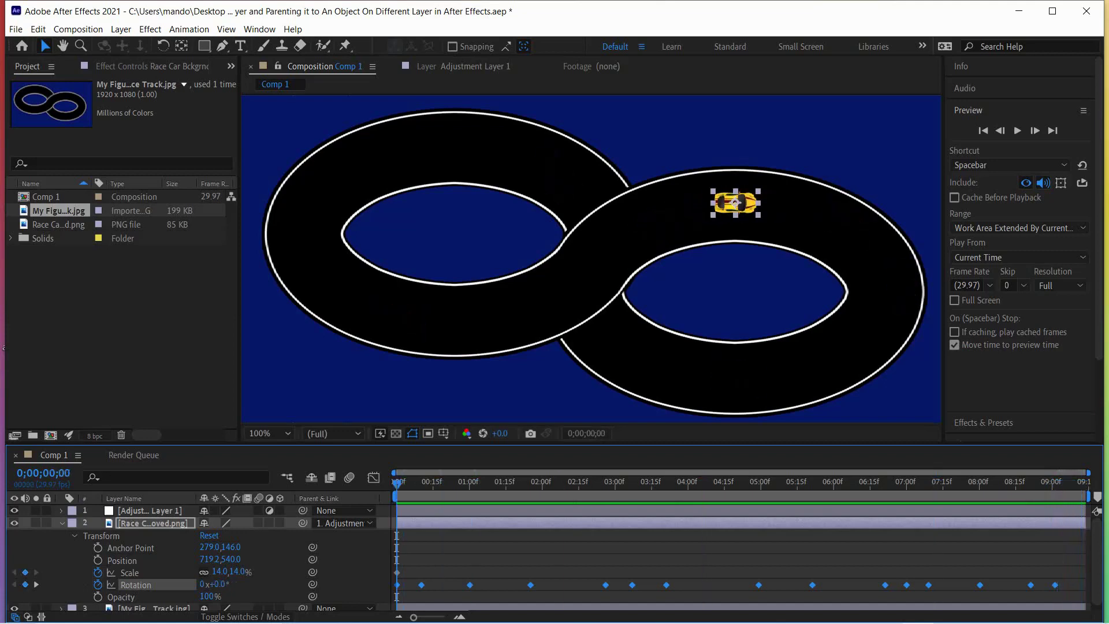
- Copy the race car's first Rotation keyframe, 0x+0.0°, to the last frame at 0;00;09;13
{"action": "key", "text": "ctrl+shift+a"}
{"action": "left_click", "coordinate": [397, 585]}
{"action": "key", "text": "space"}
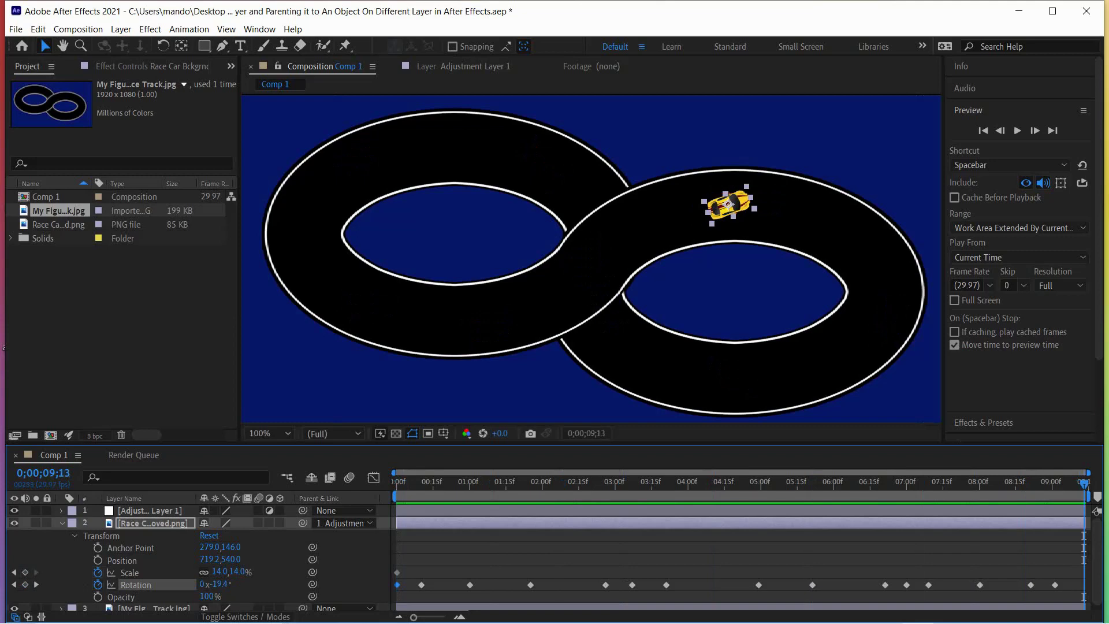
{"action": "key", "text": "F2"}
{"action": "left_click", "coordinate": [136, 585]}
{"action": "left_click", "coordinate": [167, 569]}
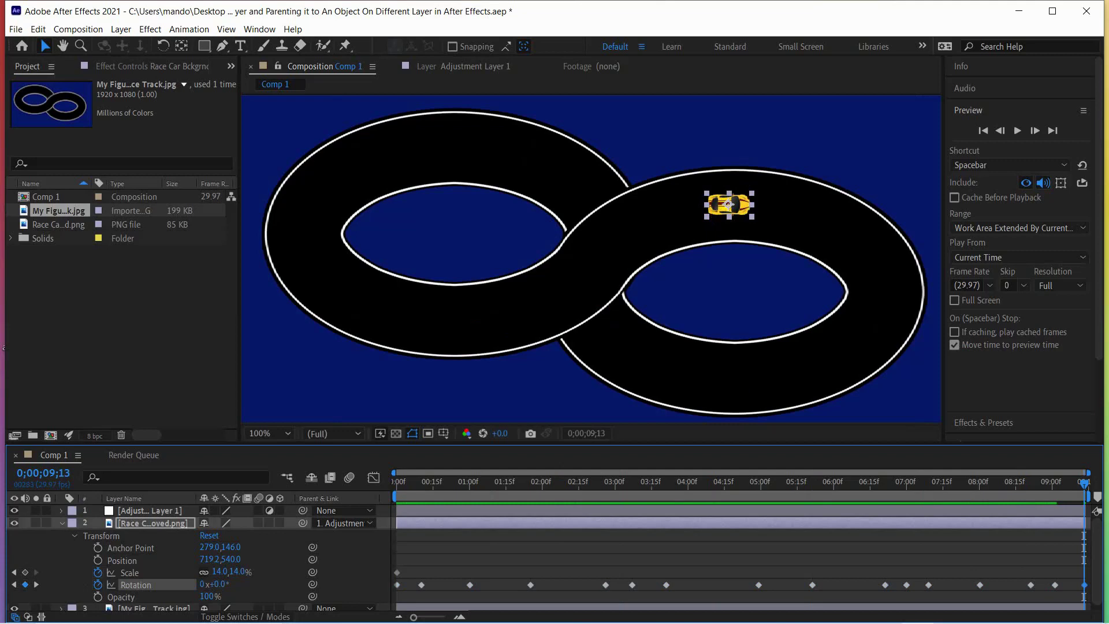
- Preview the lap from the first frame to check the rotation at the loop point, and return to the start
{"action": "mouse_move", "coordinate": [1085, 484]}
{"action": "left_mouse_down"}
{"action": "mouse_move", "coordinate": [1057, 484]}
{"action": "mouse_move", "coordinate": [1085, 484]}
{"action": "left_mouse_up"}
{"action": "key", "text": "Home"}
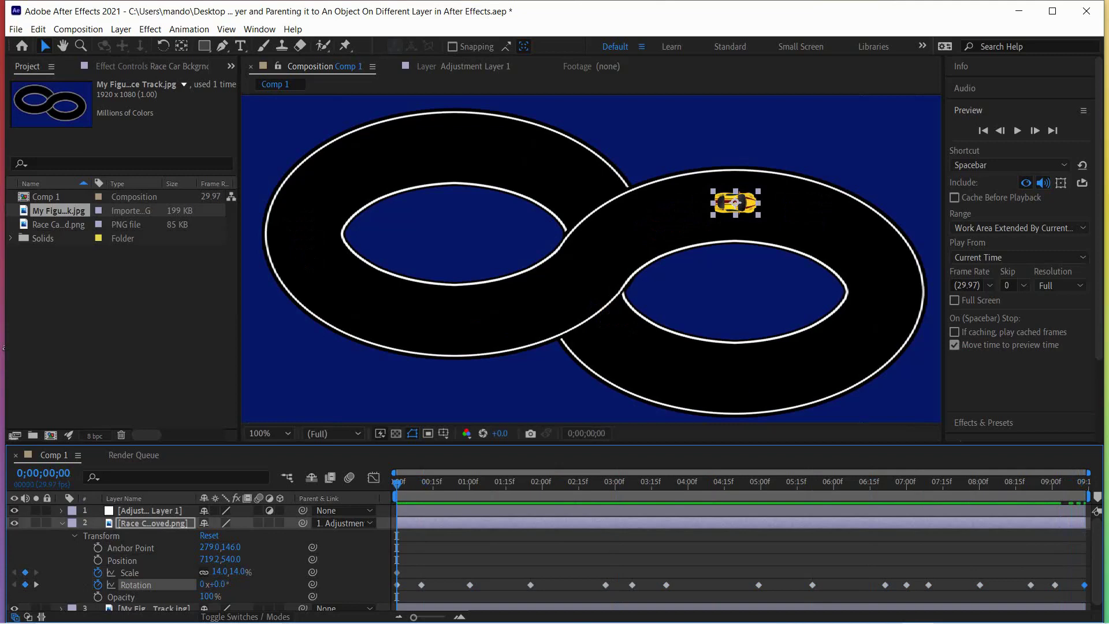
{"action": "key", "text": "space"}
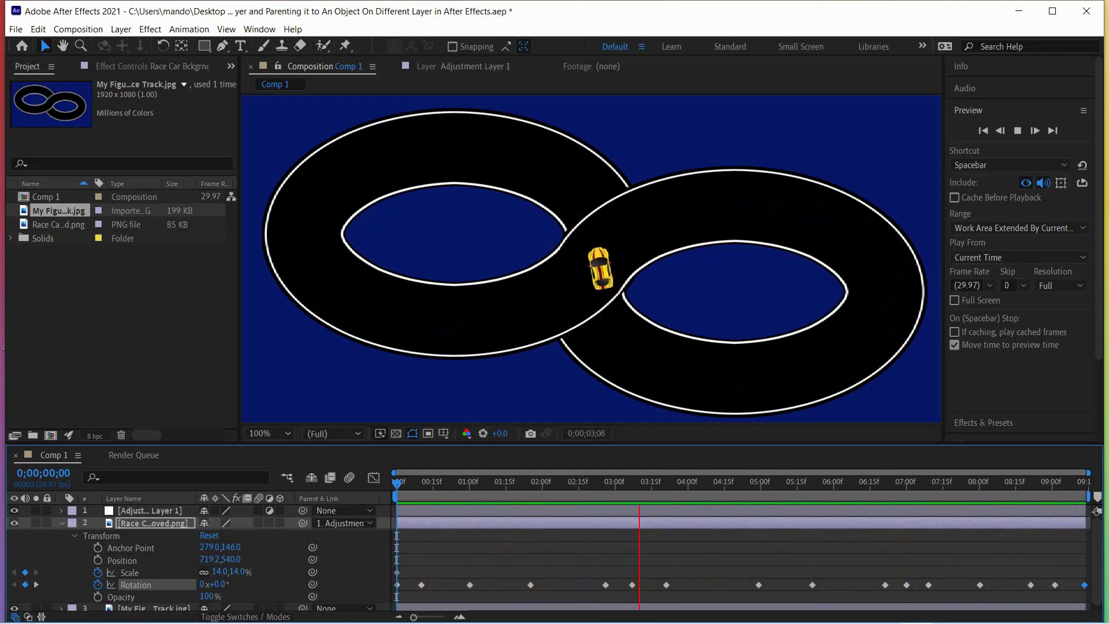
{"action": "key", "text": "space"}
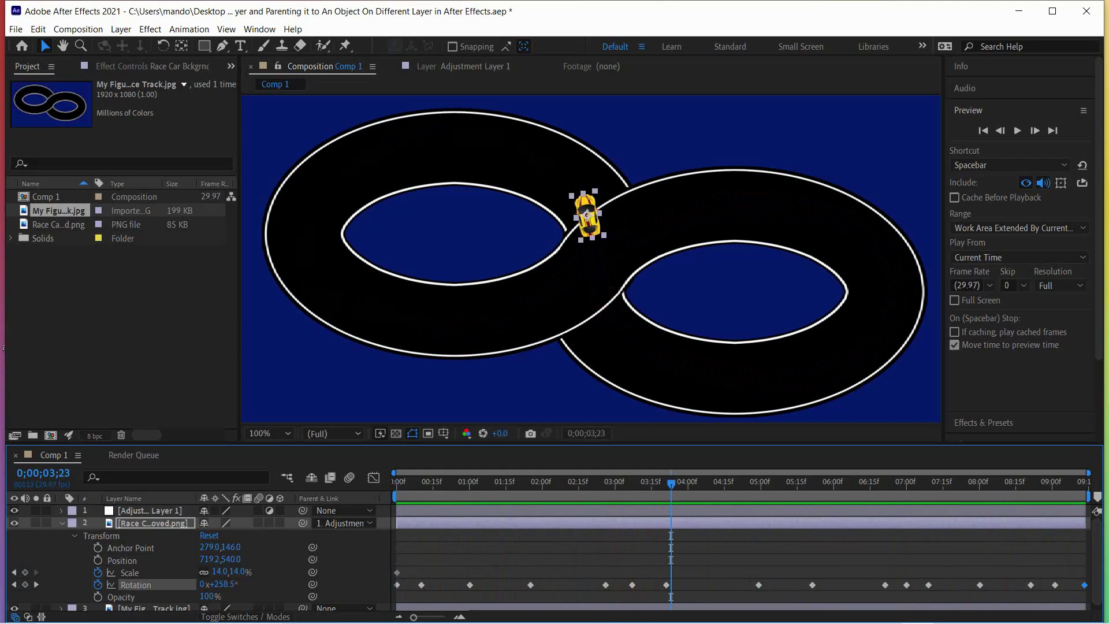
{"action": "key", "text": "Home"}
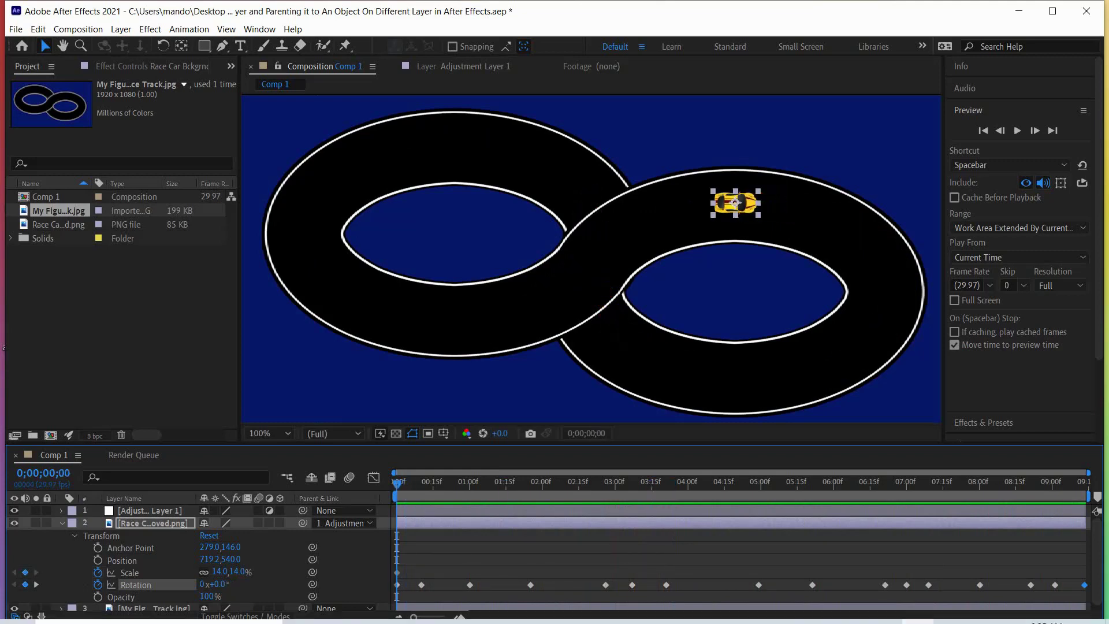
- Collapse the race car layer's properties and replay the lap to check how the car passes the track crossing
{"action": "left_click", "coordinate": [62, 523]}
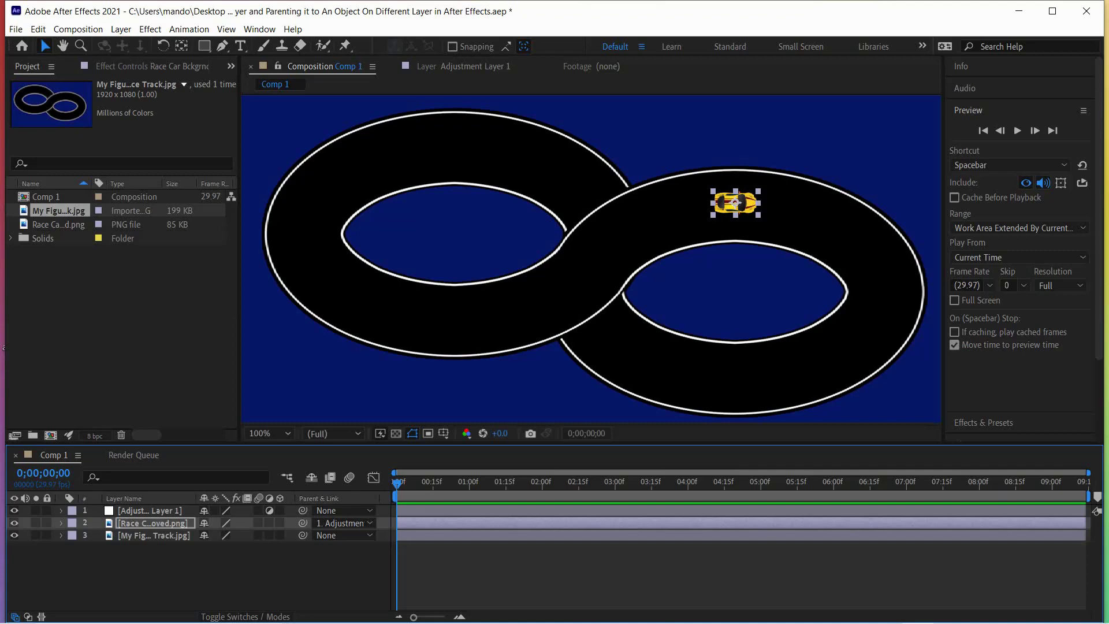
{"action": "key", "text": "space"}
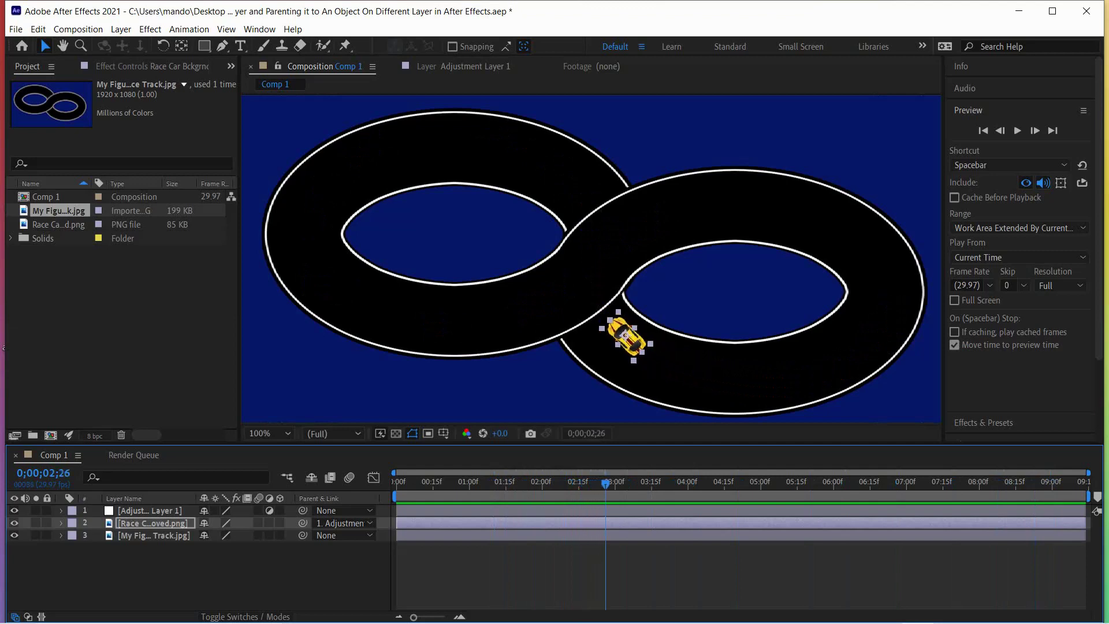
{"action": "left_click_drag", "start_coordinate": [686, 484], "coordinate": [397, 484]}
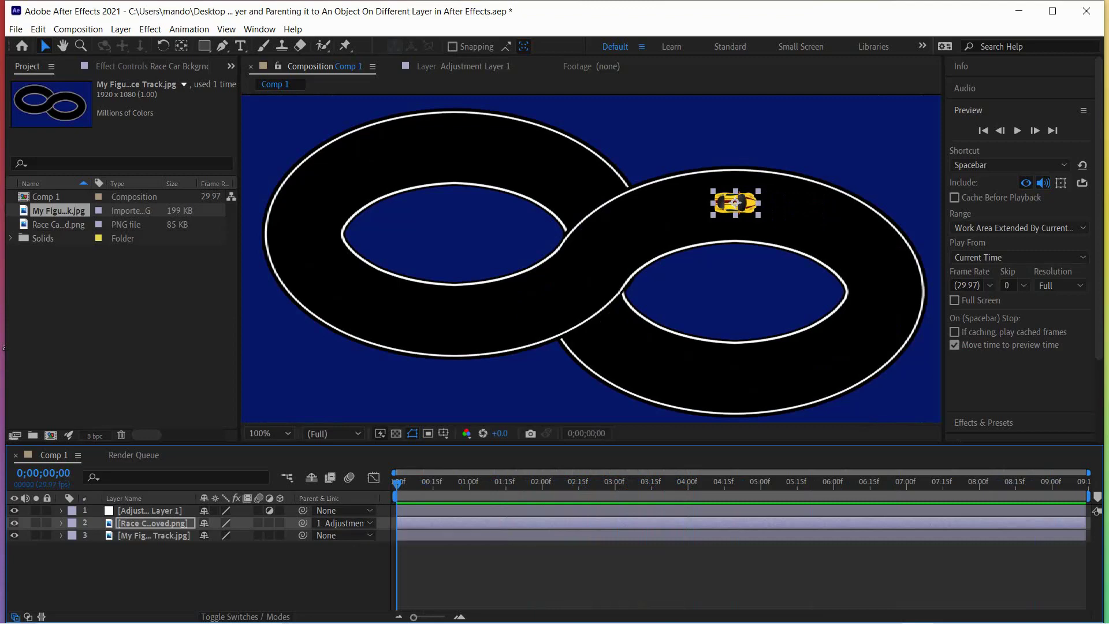
- Identify the figure-eight track layer by toggling its visibility and duplicate it
{"action": "left_click", "coordinate": [603, 271]}
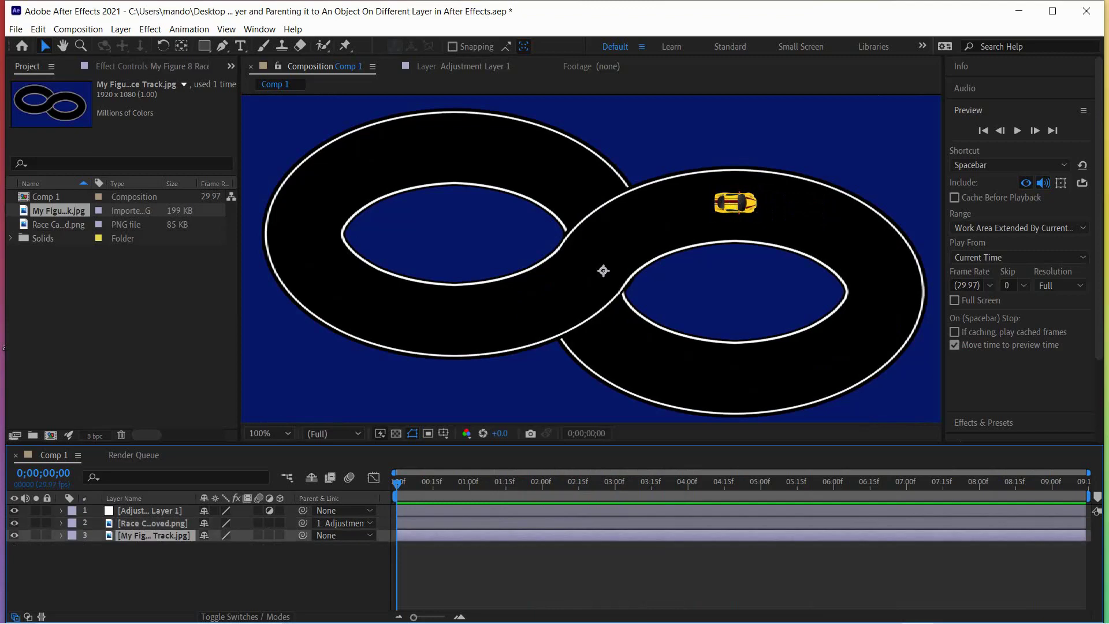
{"action": "left_click", "coordinate": [14, 536]}
{"action": "left_click", "coordinate": [14, 536]}
{"action": "left_click", "coordinate": [38, 29]}
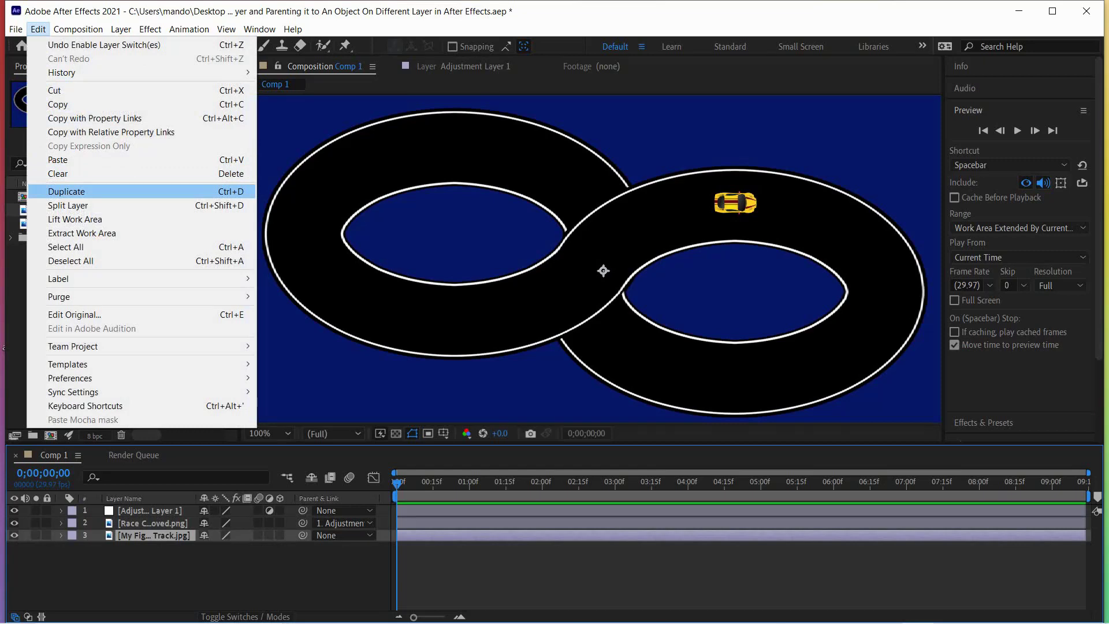
{"action": "left_click", "coordinate": [66, 191]}
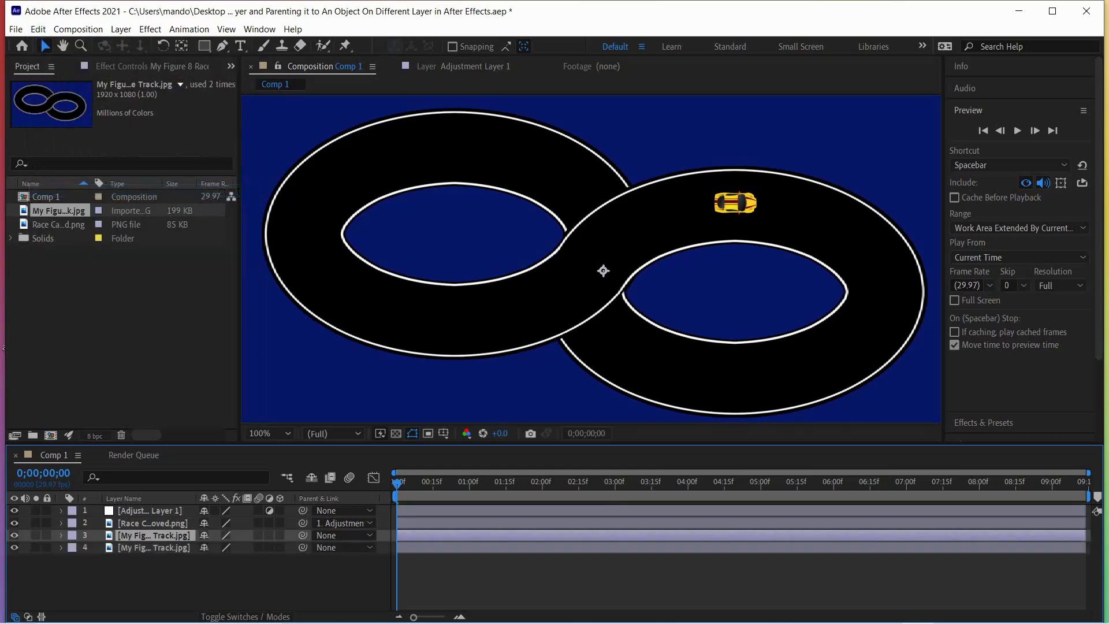
- Move the lower track layer copy to the top of the layer stack and check its coverage by toggling its visibility
{"action": "left_click", "coordinate": [154, 548]}
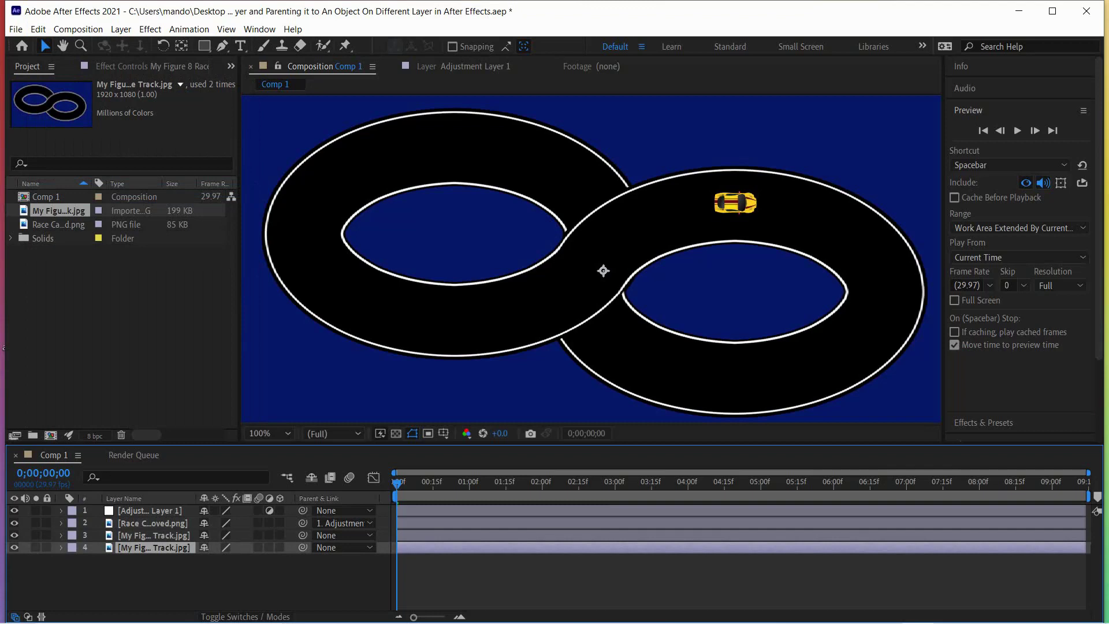
{"action": "left_click_drag", "start_coordinate": [153, 548], "coordinate": [151, 510]}
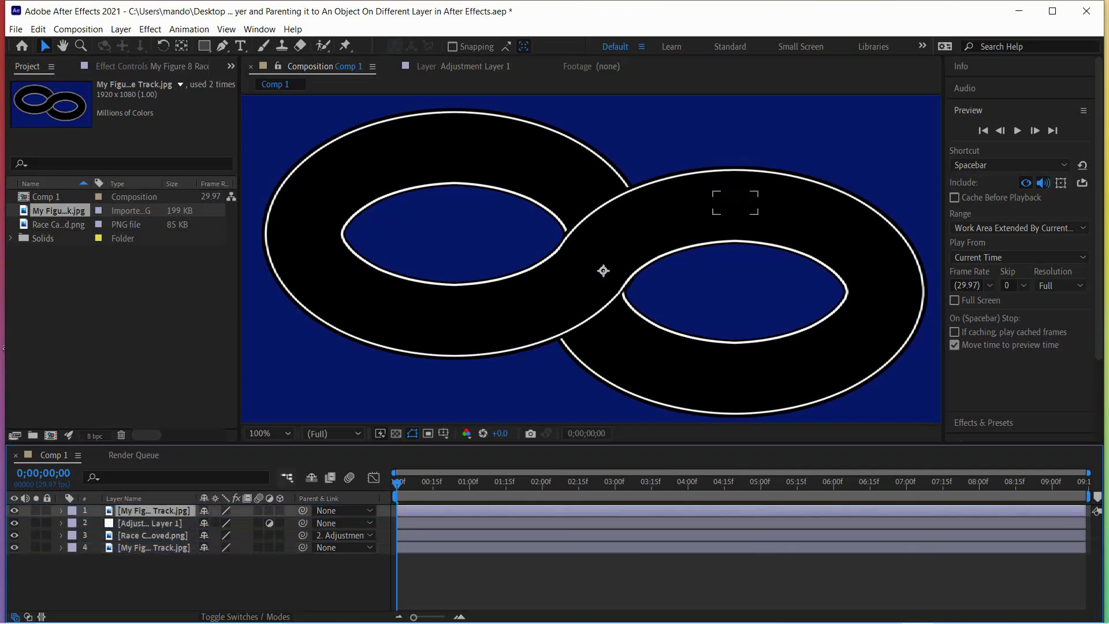
{"action": "left_click", "coordinate": [15, 510]}
{"action": "left_click", "coordinate": [14, 510]}
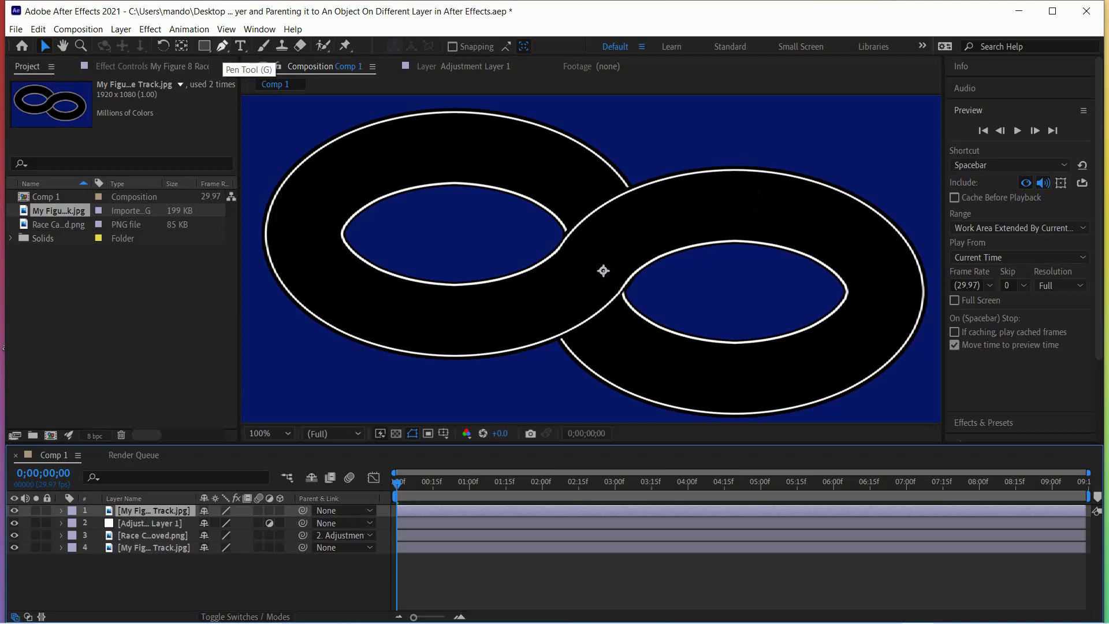
- Draw a closed Pen tool mask on the top track layer around the overpass section where the two loops cross
{"action": "left_click", "coordinate": [222, 46]}
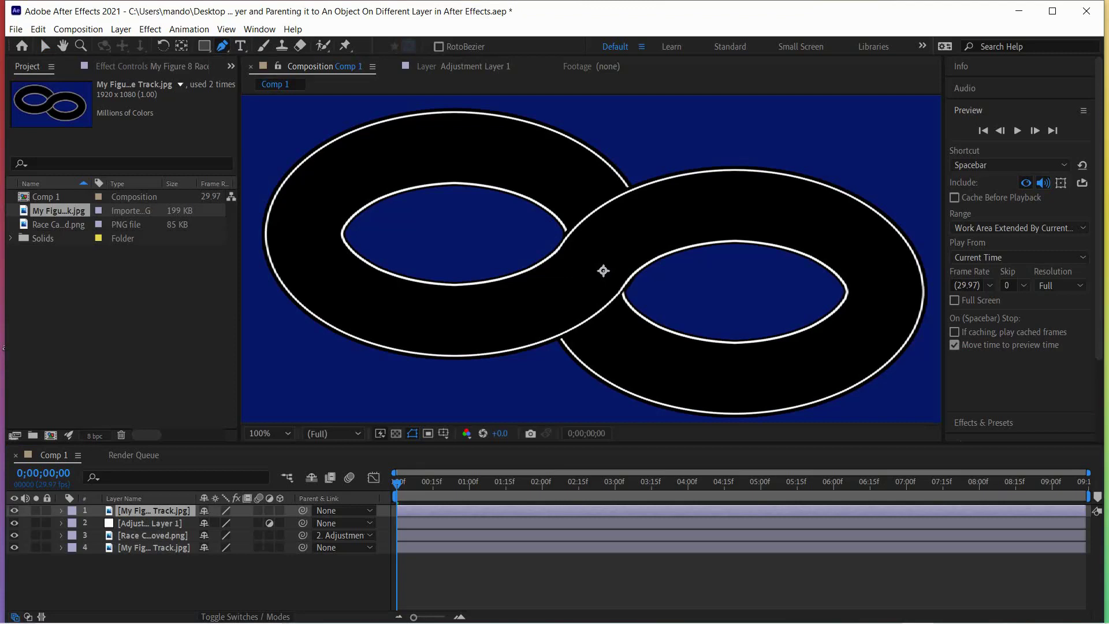
{"action": "left_click", "coordinate": [561, 341]}
{"action": "left_click_drag", "start_coordinate": [561, 342], "coordinate": [586, 332]}
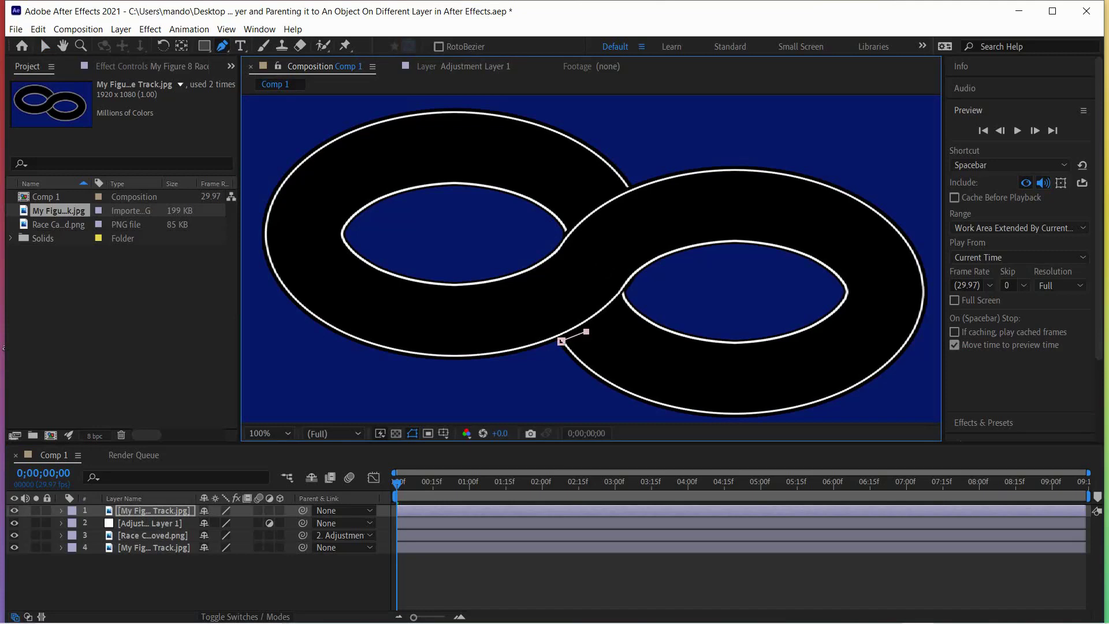
{"action": "left_click_drag", "start_coordinate": [587, 332], "coordinate": [611, 308]}
{"action": "left_click", "coordinate": [625, 295]}
{"action": "left_click", "coordinate": [636, 277]}
{"action": "left_click", "coordinate": [640, 242]}
{"action": "left_click", "coordinate": [639, 211]}
{"action": "left_click", "coordinate": [638, 192]}
{"action": "left_click", "coordinate": [636, 182]}
{"action": "left_click", "coordinate": [617, 190]}
{"action": "left_click", "coordinate": [594, 207]}
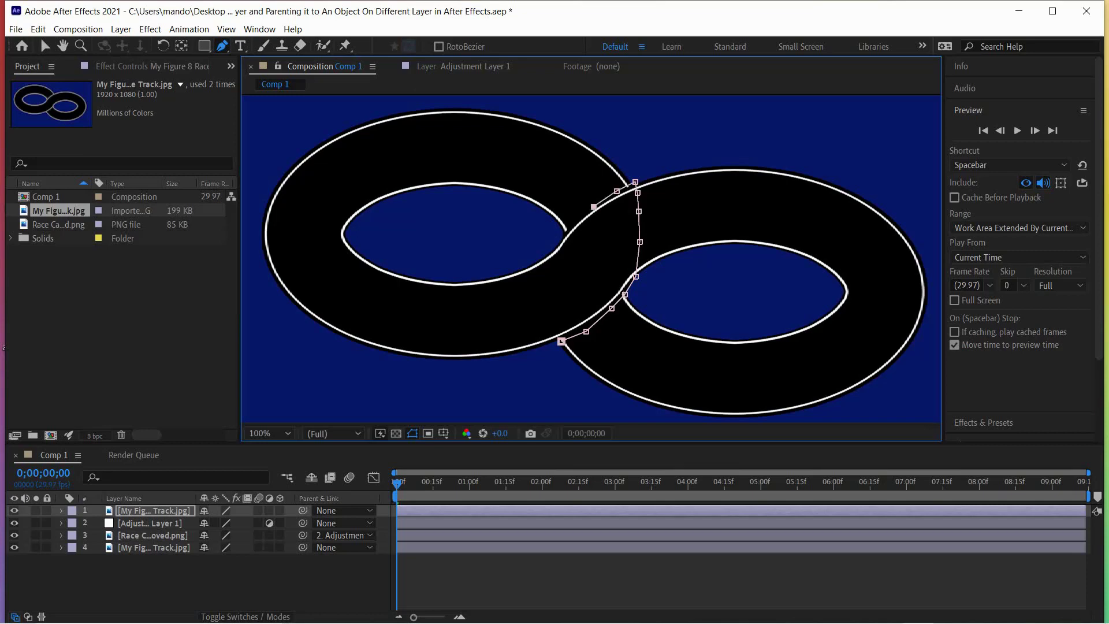
{"action": "left_click", "coordinate": [577, 220]}
{"action": "left_click", "coordinate": [562, 235]}
{"action": "left_click", "coordinate": [560, 245]}
{"action": "left_click", "coordinate": [556, 268]}
{"action": "left_click", "coordinate": [553, 316]}
{"action": "left_click", "coordinate": [562, 341]}
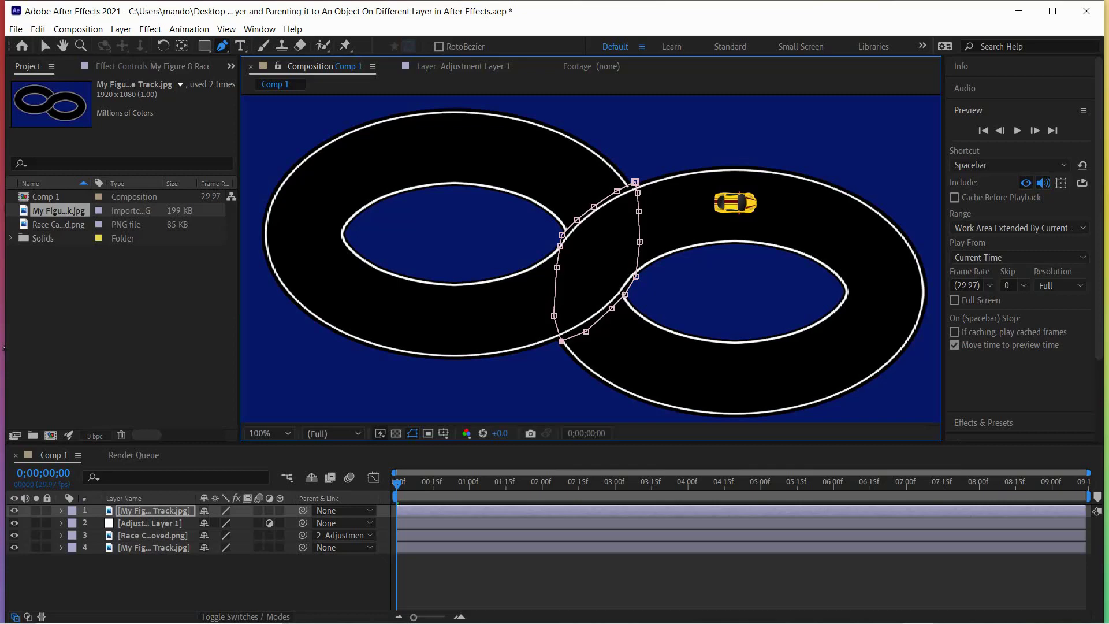
- Fine-tune the mask's lower-edge and upper corner points to follow the overpass outline more closely
{"action": "left_click_drag", "start_coordinate": [586, 332], "coordinate": [561, 339]}
{"action": "left_click_drag", "start_coordinate": [585, 328], "coordinate": [585, 327]}
{"action": "left_click_drag", "start_coordinate": [612, 309], "coordinate": [611, 308]}
{"action": "left_click_drag", "start_coordinate": [625, 294], "coordinate": [623, 294]}
{"action": "left_click_drag", "start_coordinate": [635, 181], "coordinate": [637, 184]}
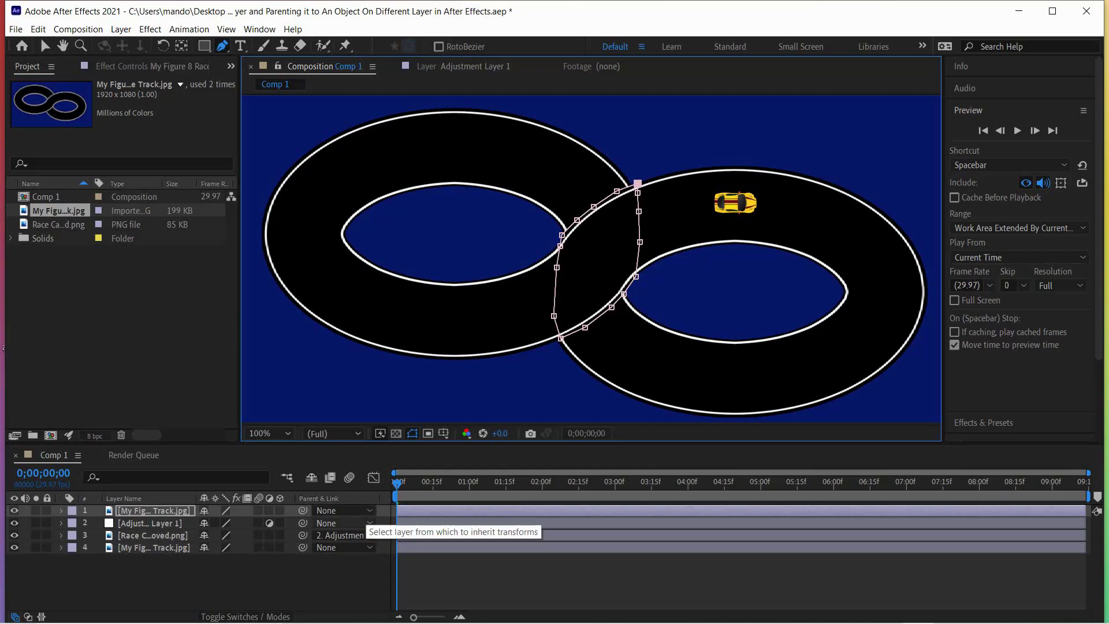
- Preview the car's passage through the masked crossing, select the whole mask path, and return to the first frame
{"action": "key", "text": "space"}
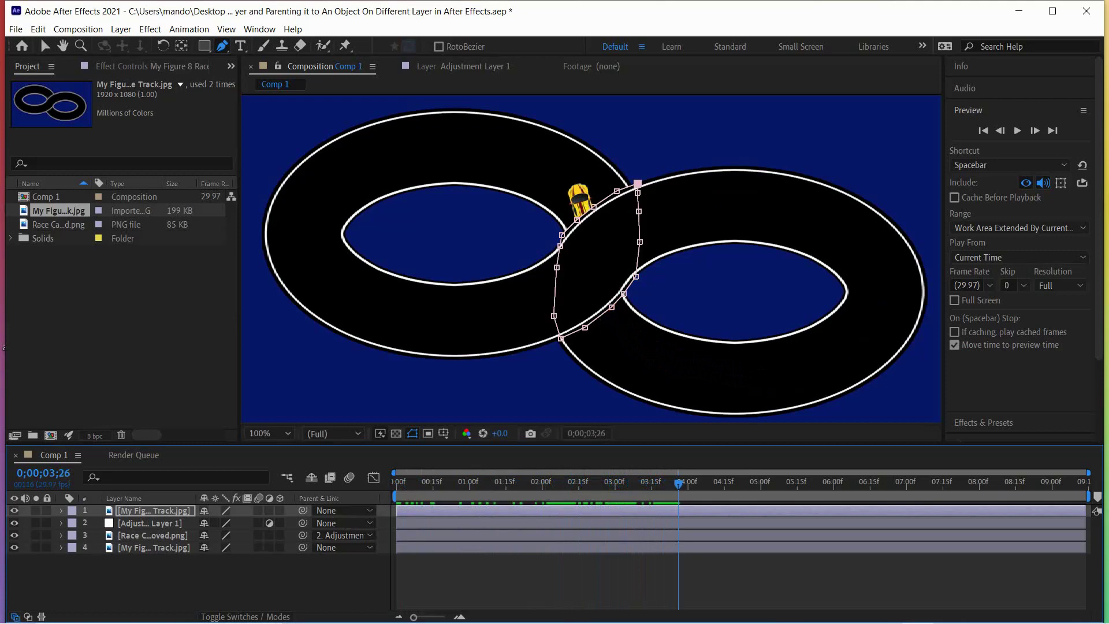
{"action": "double_click", "coordinate": [638, 184]}
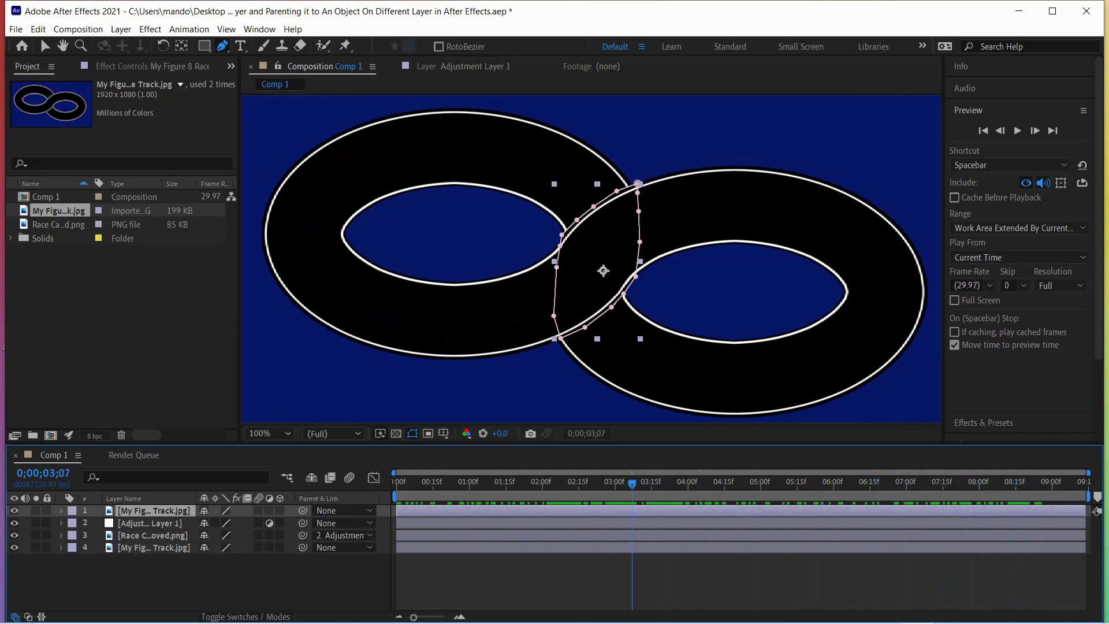
{"action": "left_click_drag", "start_coordinate": [632, 483], "coordinate": [396, 483]}
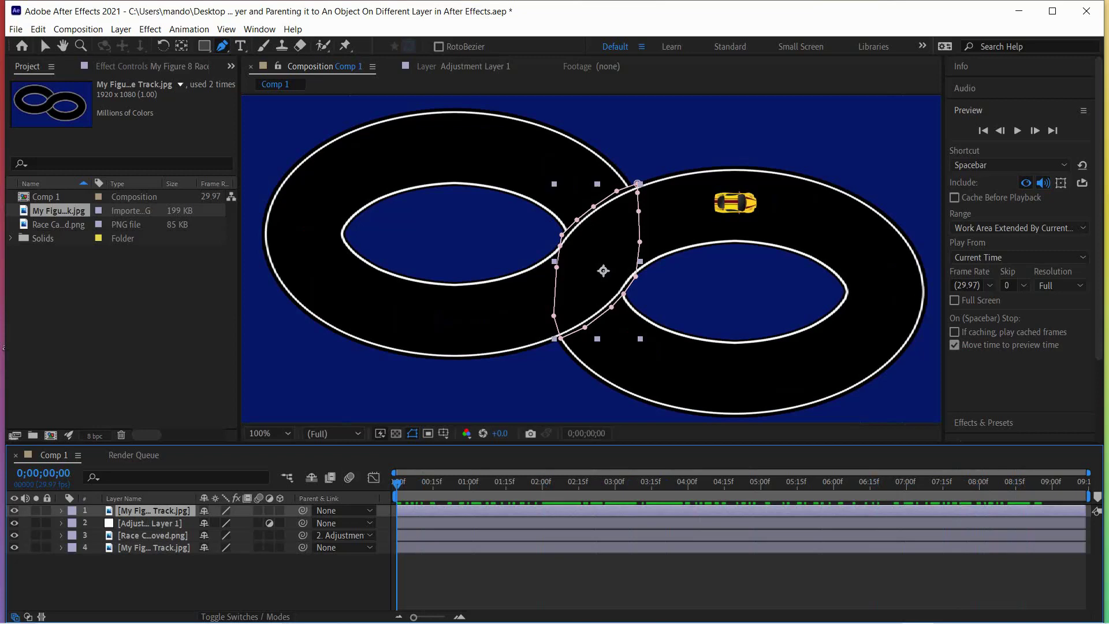
- Expand the top track layer's properties and add a 100% Opacity keyframe at 0;00;00;00
{"action": "left_click", "coordinate": [61, 510]}
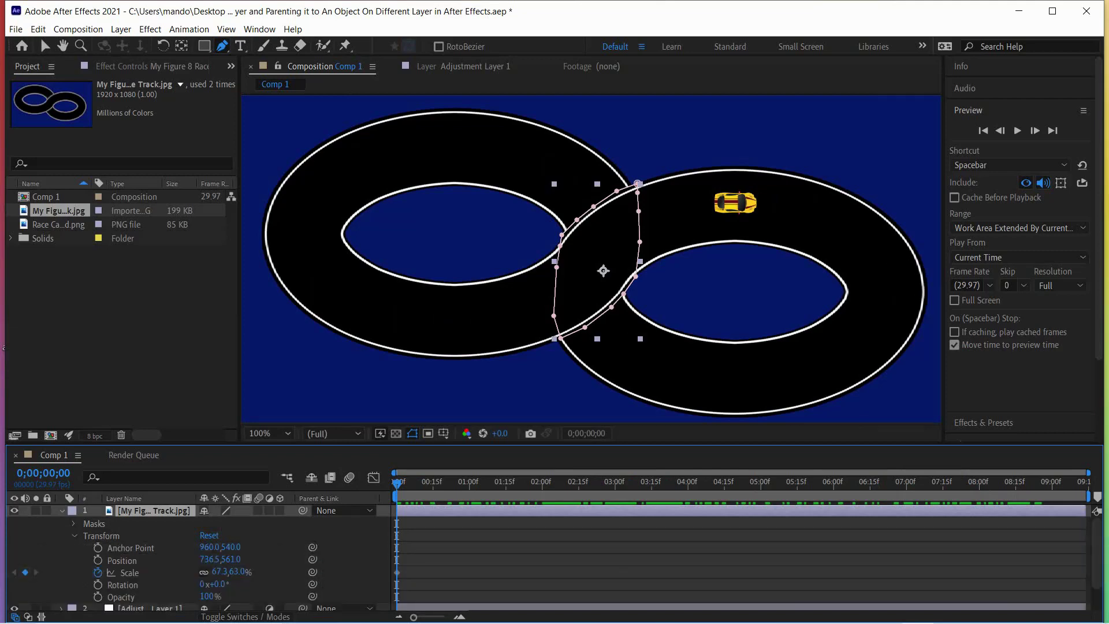
{"action": "left_click", "coordinate": [121, 597]}
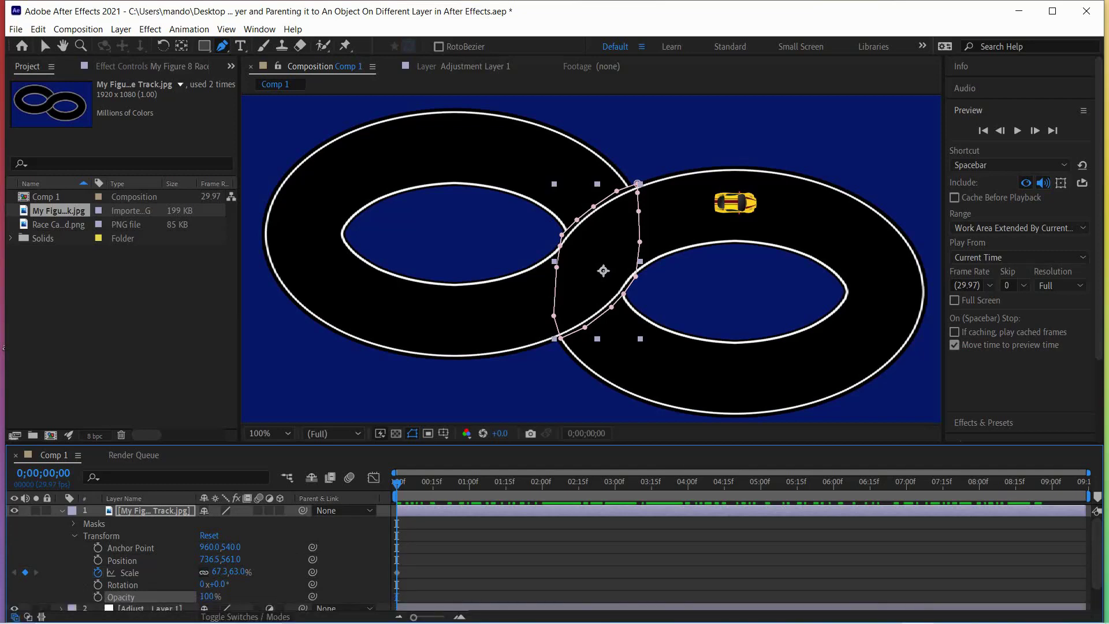
{"action": "key", "text": "space"}
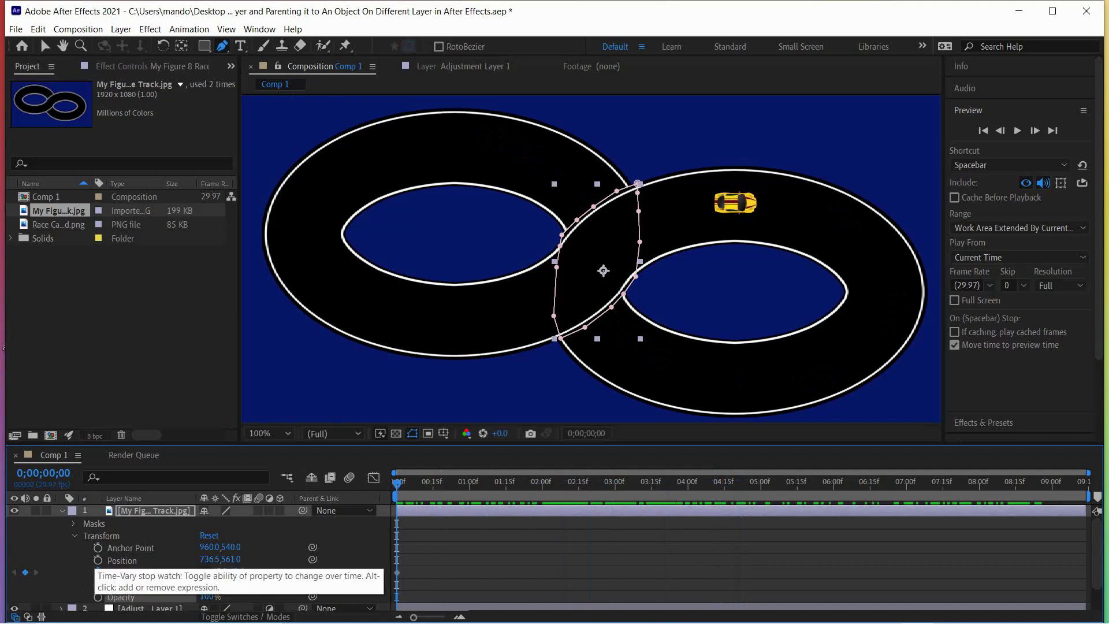
{"action": "left_click", "coordinate": [98, 596]}
- Add a second 100% Opacity keyframe to the top track layer at 0;00;04;06, once the car has cleared the crossing
{"action": "key", "text": "space"}
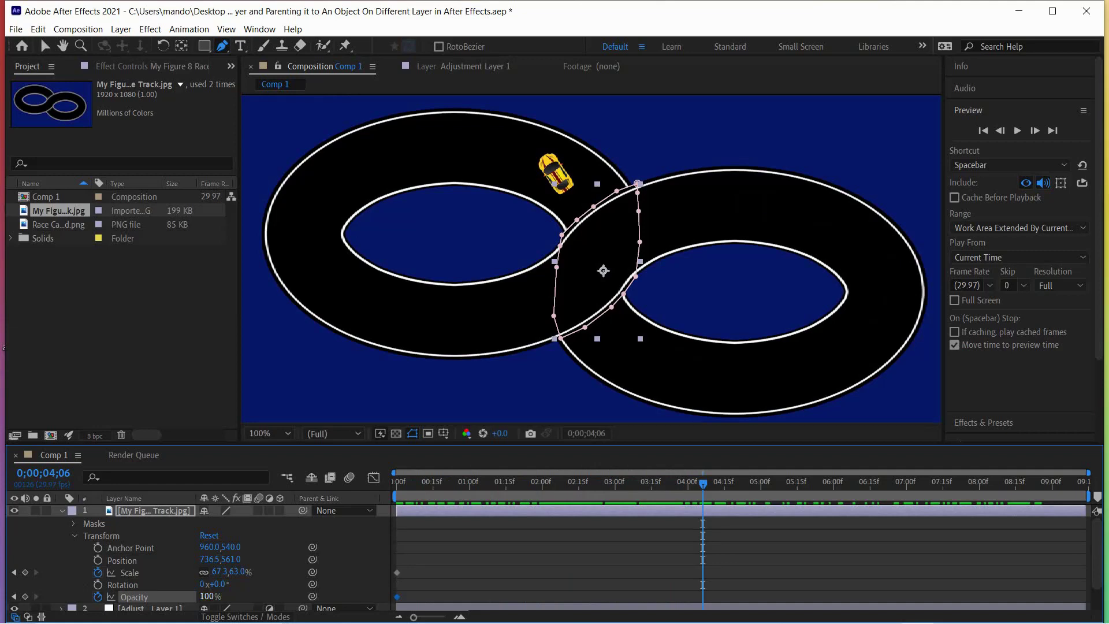
{"action": "left_click_drag", "start_coordinate": [206, 597], "coordinate": [207, 597]}
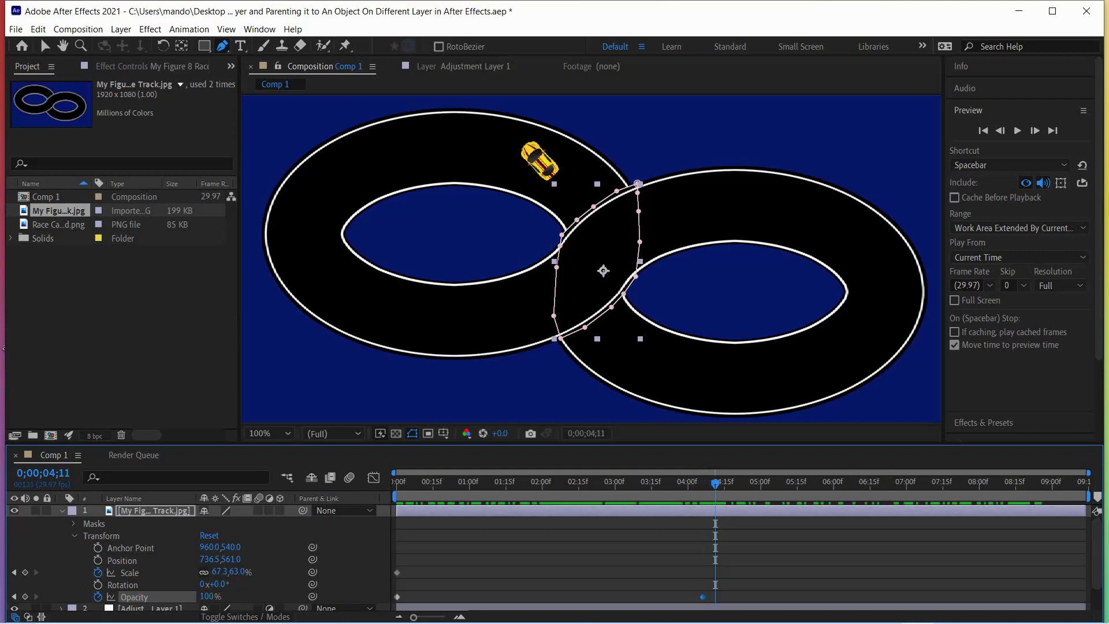
{"action": "left_click_drag", "start_coordinate": [715, 484], "coordinate": [703, 484]}
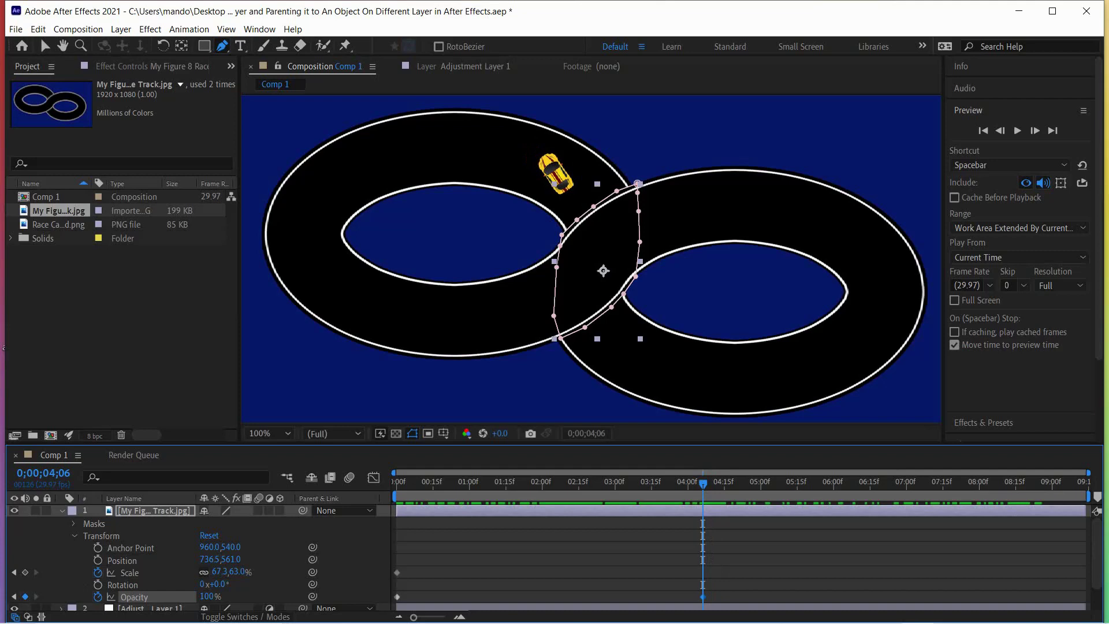
- Preview the animation from the first frame and set the top track layer's Opacity to 0% at 0;00;05;15
{"action": "key", "text": "Home"}
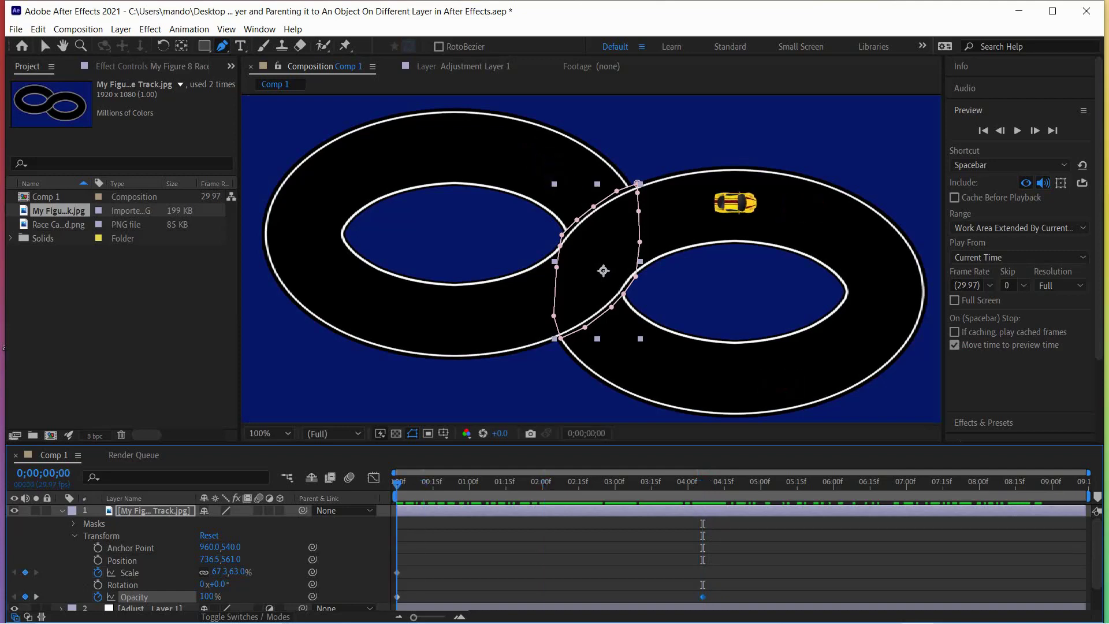
{"action": "key", "text": "space"}
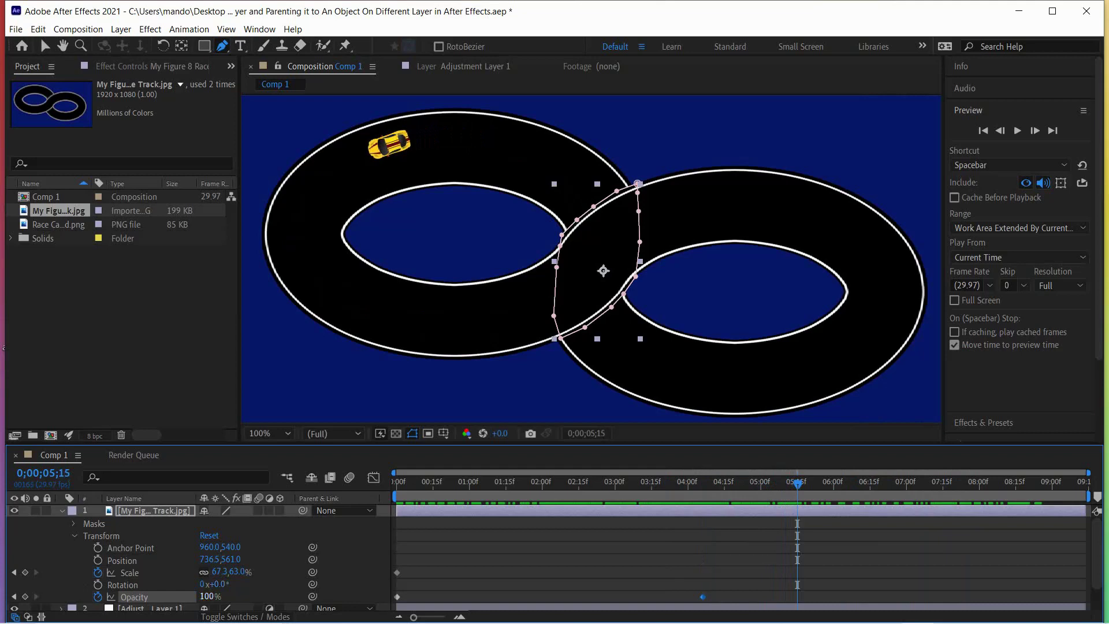
{"action": "left_click_drag", "start_coordinate": [207, 596], "coordinate": [192, 597]}
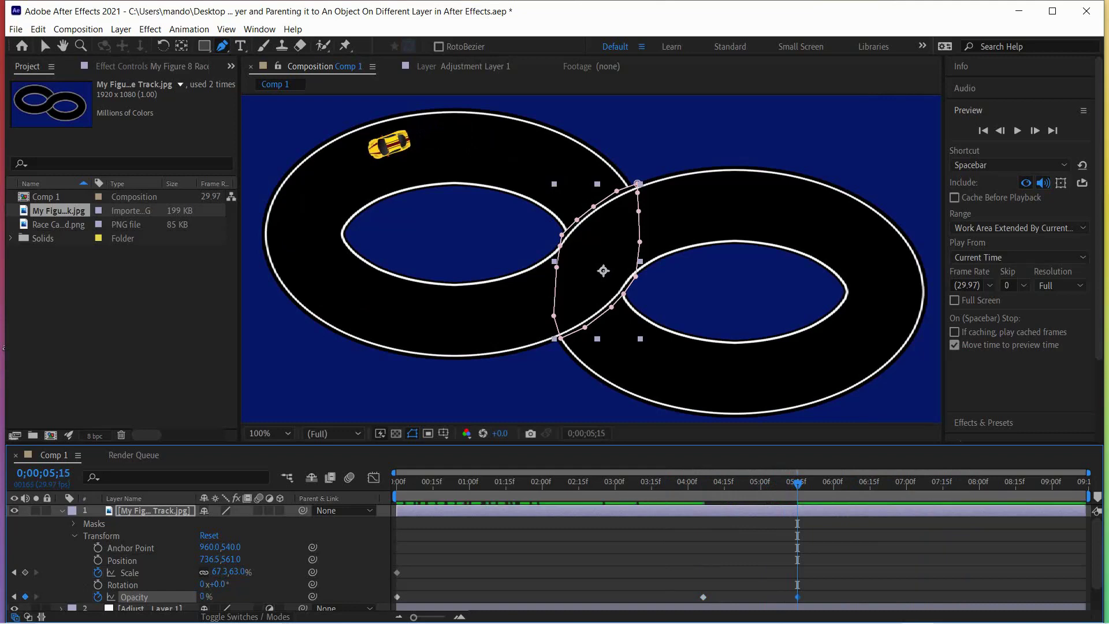
- Play back the animation, return to the first frame, and replay the whole lap to check the opacity change at the crossing
{"action": "mouse_move", "coordinate": [797, 484]}
{"action": "left_mouse_down"}
{"action": "mouse_move", "coordinate": [681, 484]}
{"action": "mouse_move", "coordinate": [783, 484]}
{"action": "left_mouse_up"}
{"action": "key", "text": "space"}
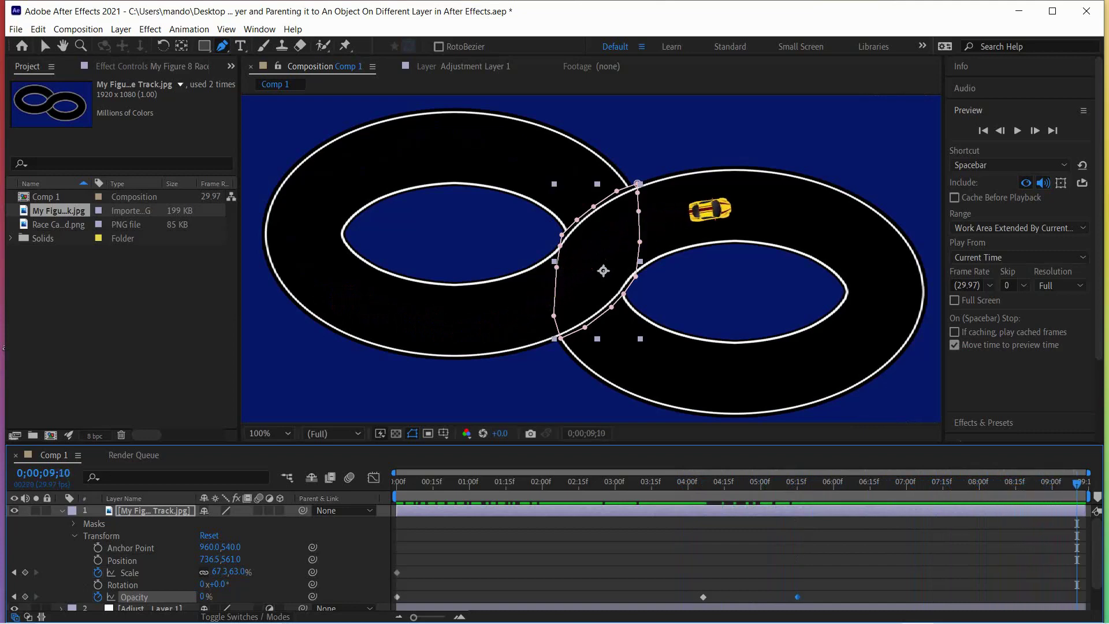
{"action": "left_click", "coordinate": [983, 130]}
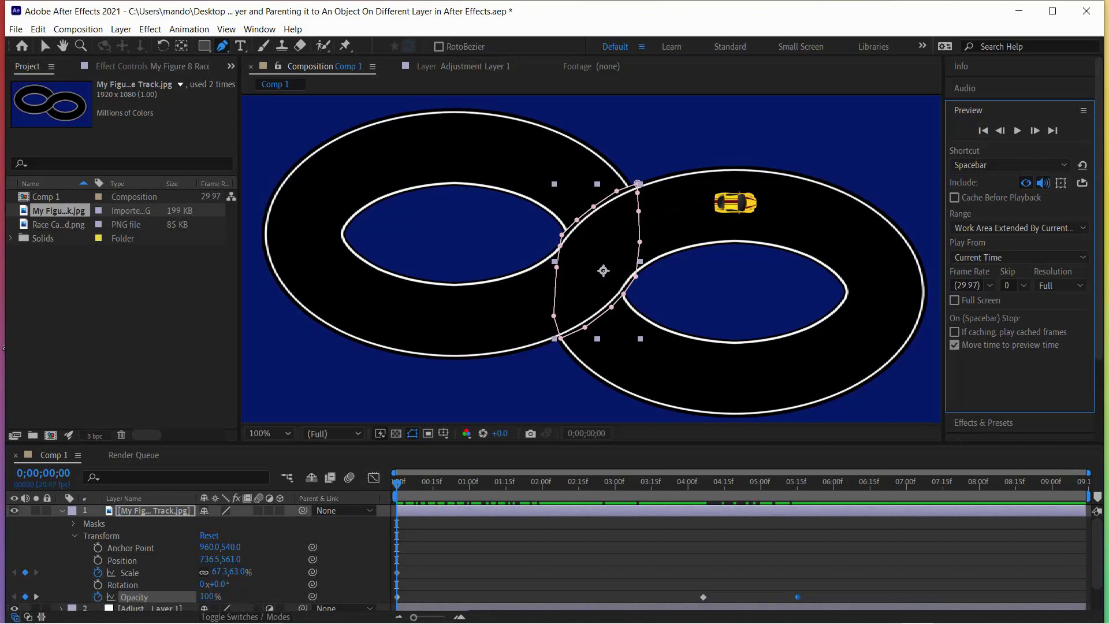
{"action": "key", "text": "space"}
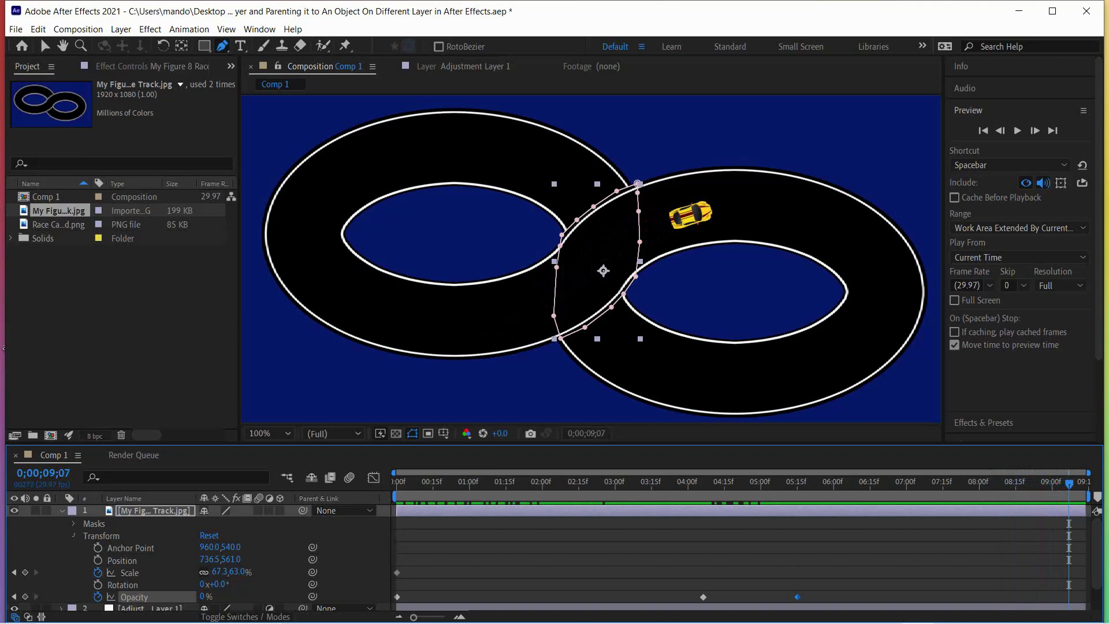
- Collapse the top track layer's properties and preview the full figure-eight loop with the race car layer selected instead of the mask
{"action": "left_click", "coordinate": [74, 536]}
{"action": "left_click", "coordinate": [61, 511]}
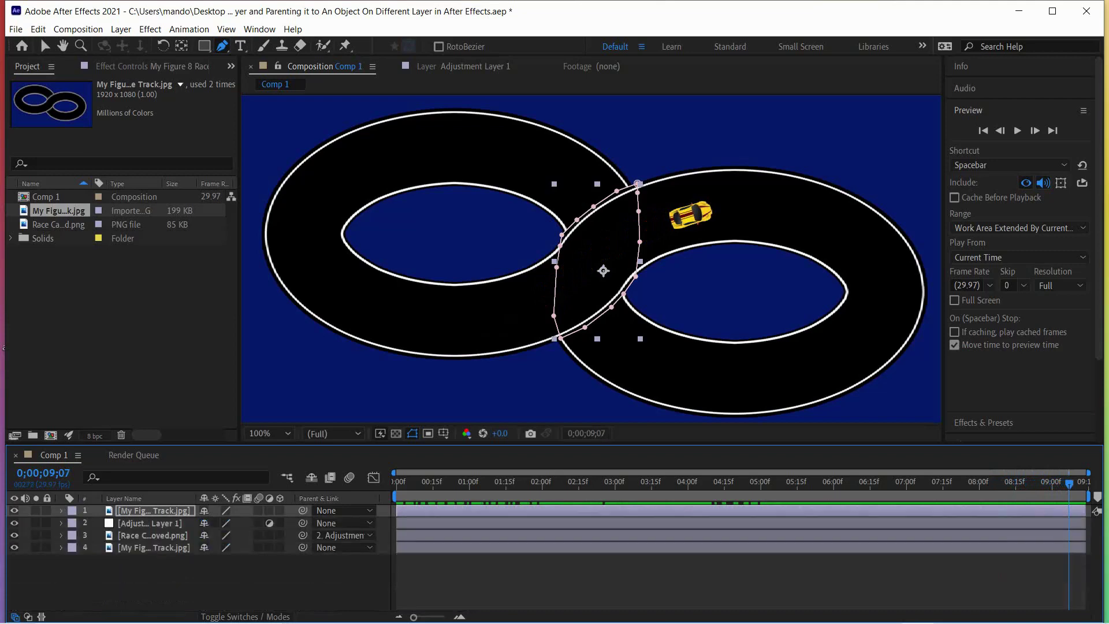
{"action": "left_click", "coordinate": [153, 535]}
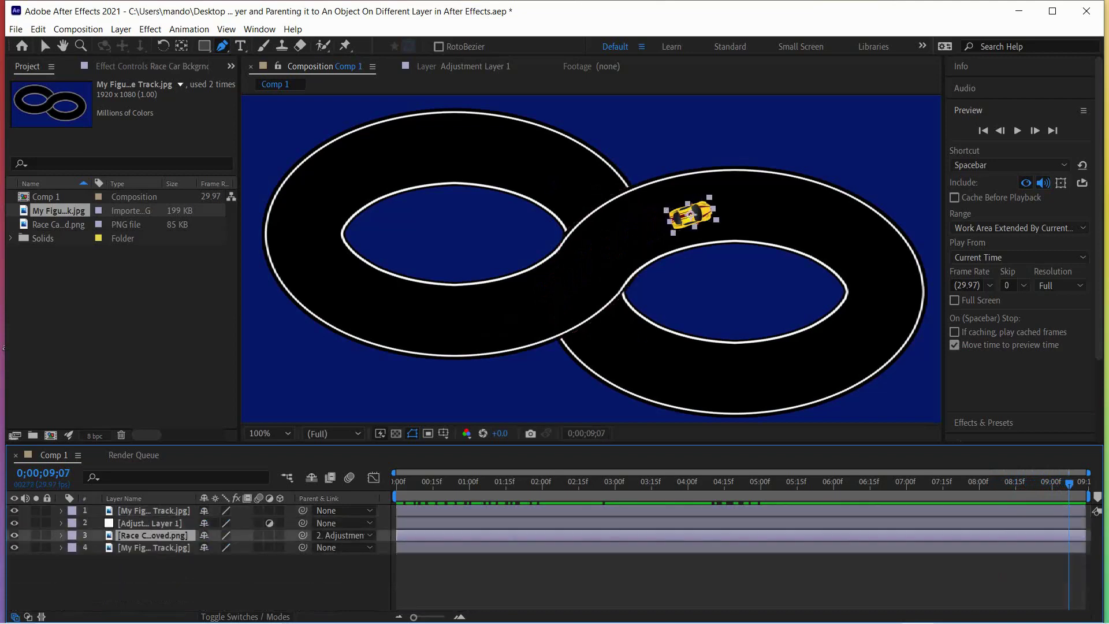
{"action": "left_click", "coordinate": [1018, 130]}
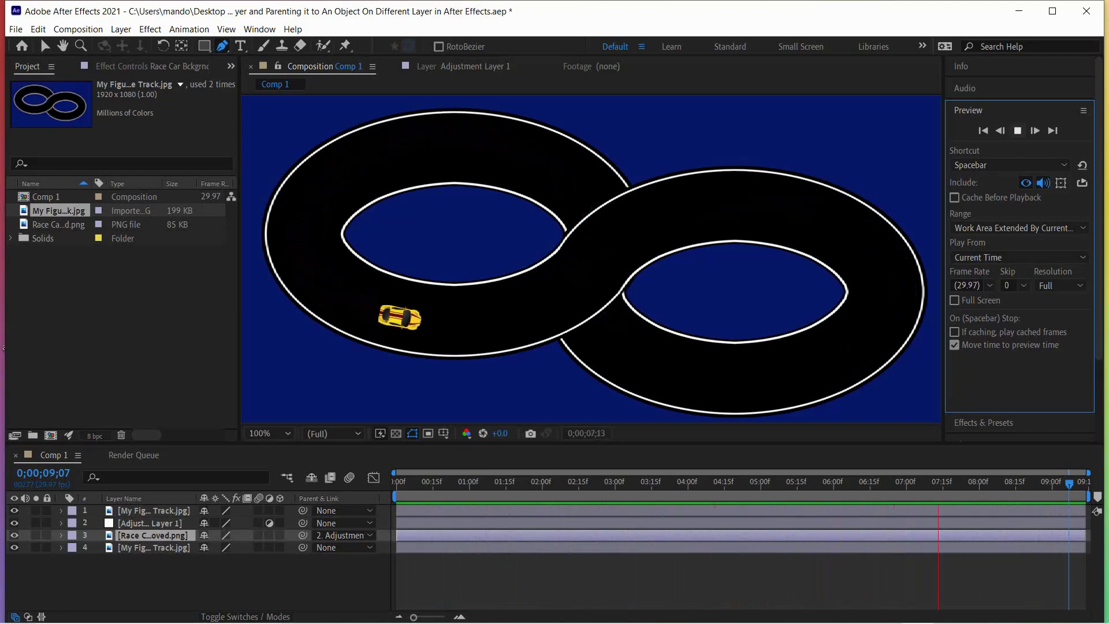
{"action": "key", "text": "space"}
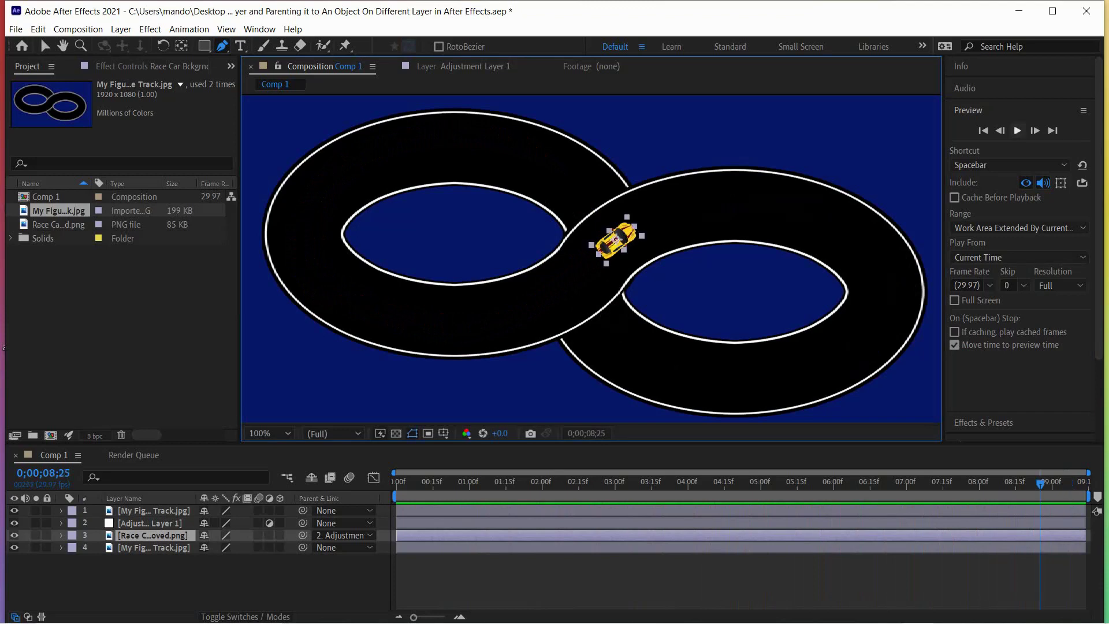